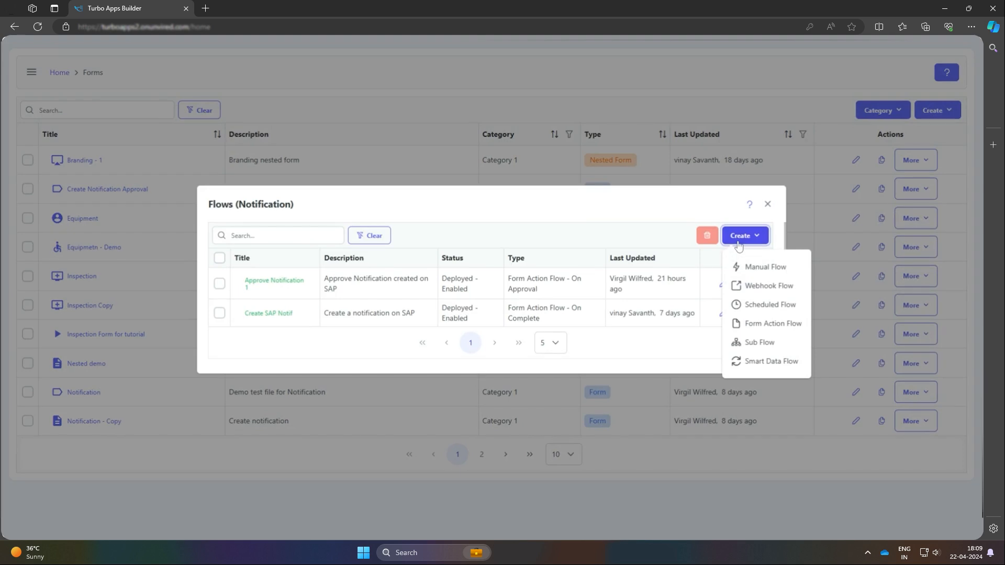
Create a form action flow titled "Create SAP Notifcatin" with the description "Create a notification on SAP", triggered On Complete
left_click(751, 324)
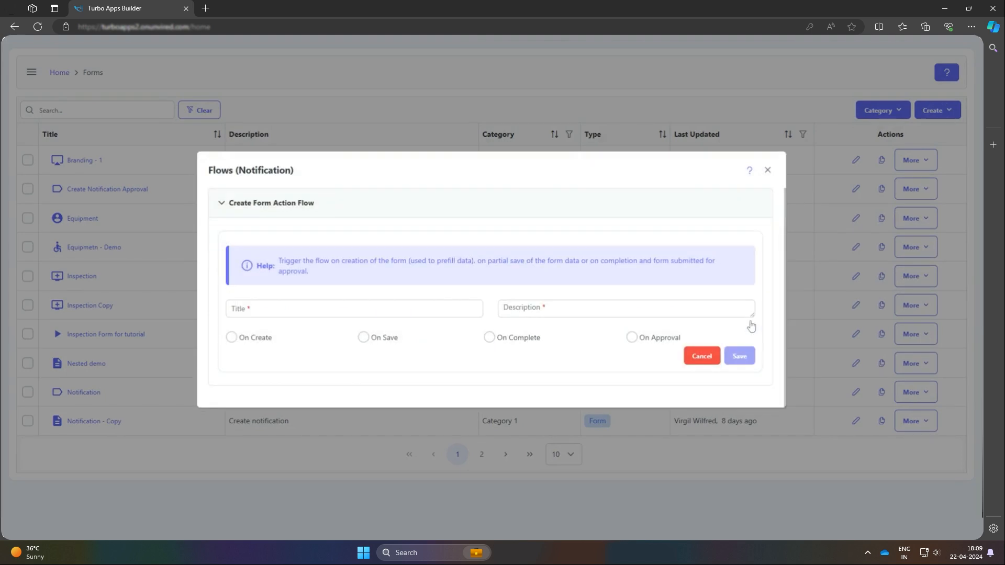
type("Create SAP Notifcs")
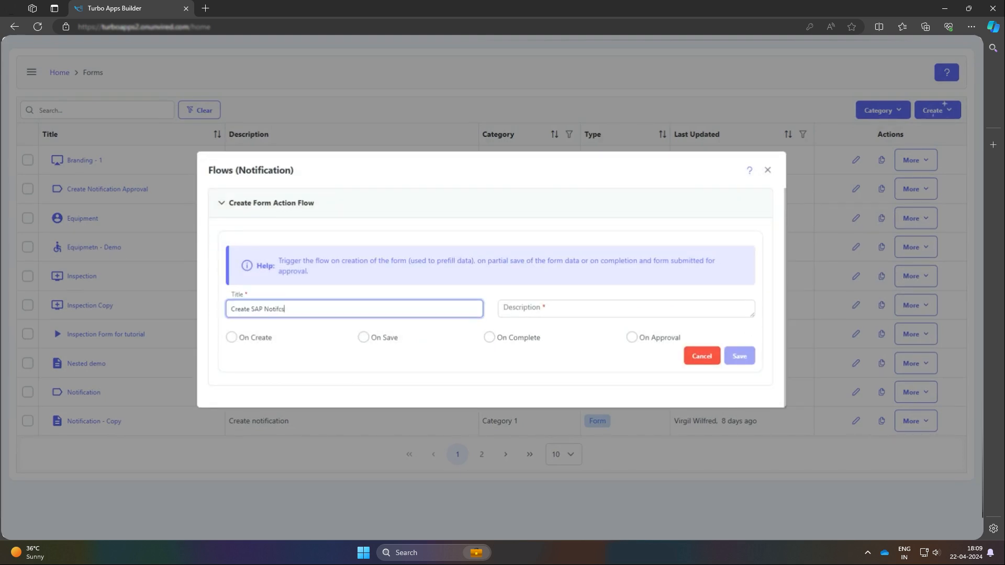
key("BackSpace")
type("atin")
key("Tab")
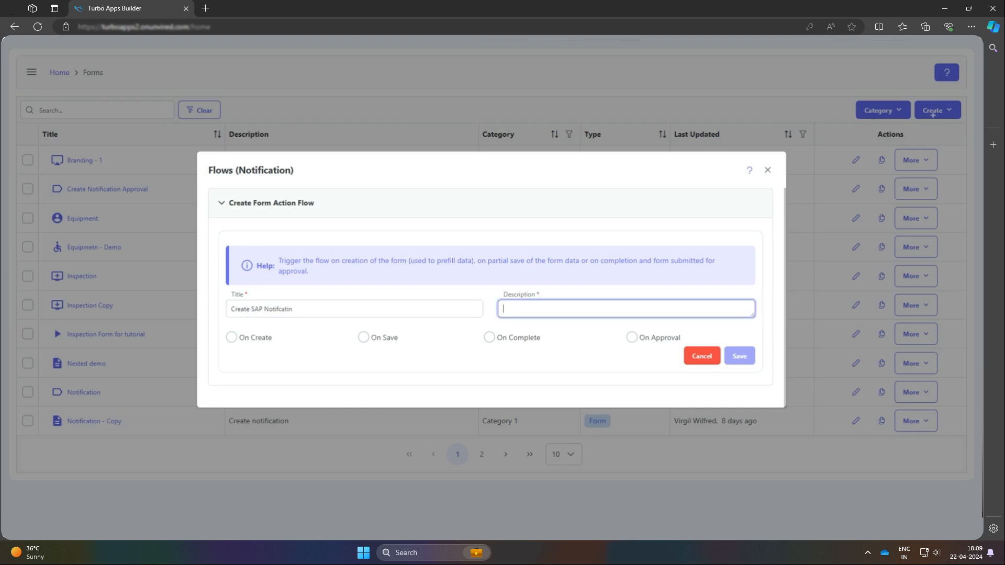
type("Create a notification on SAP")
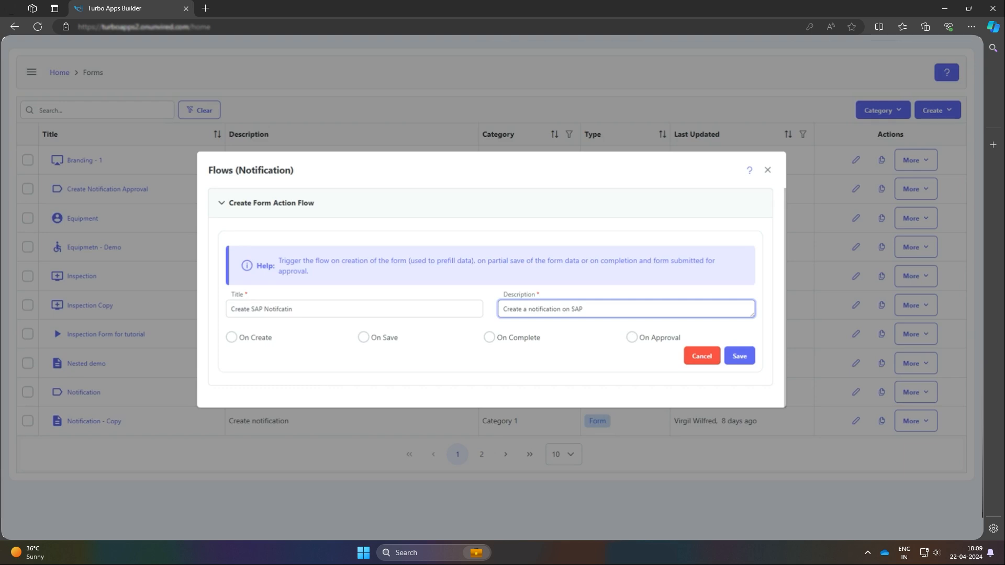
left_click(490, 340)
left_click(490, 340)
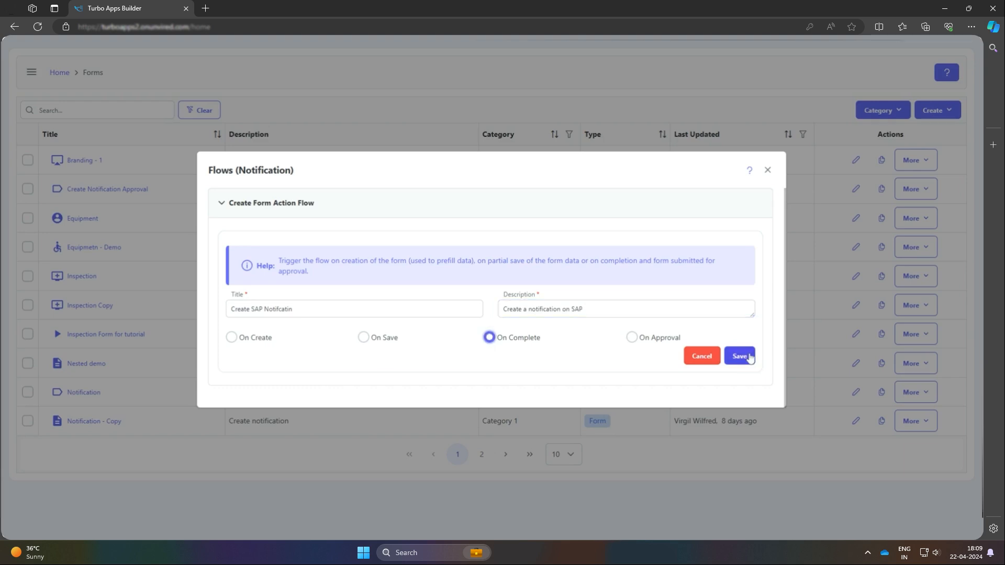
left_click(739, 356)
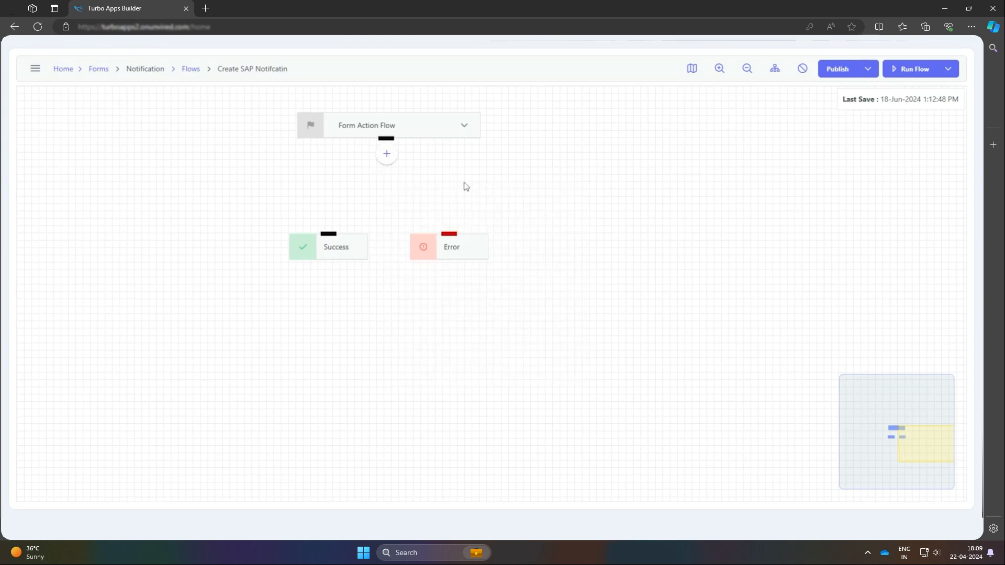
Add an SAP node after the Form Action Flow node and name it "Start Session"
left_click(387, 154)
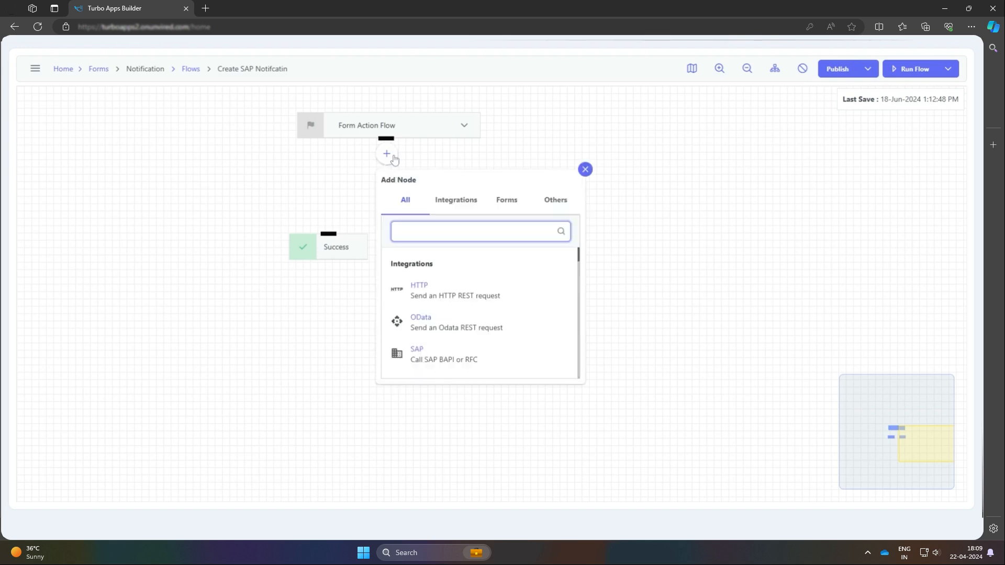
type("Sa")
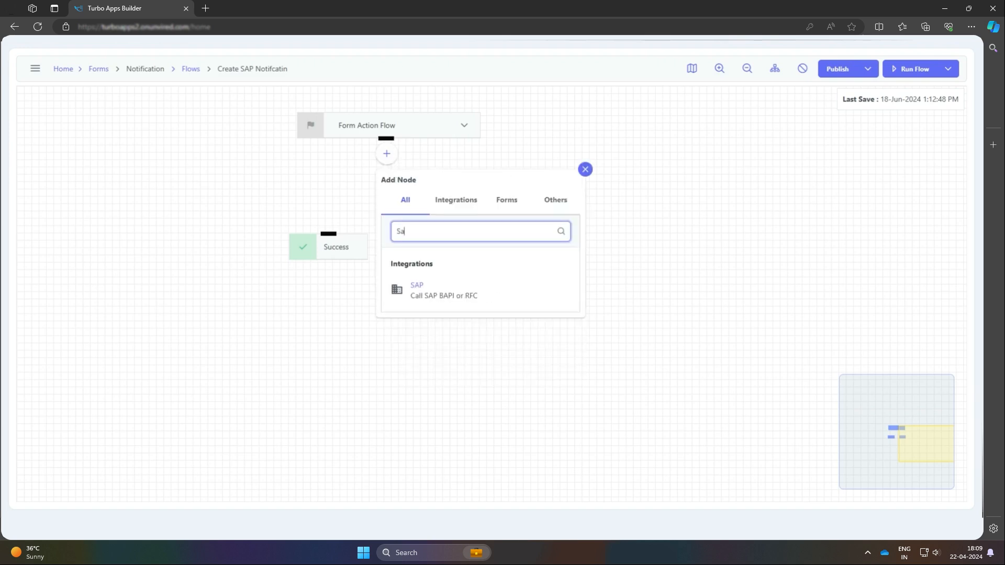
left_click(483, 287)
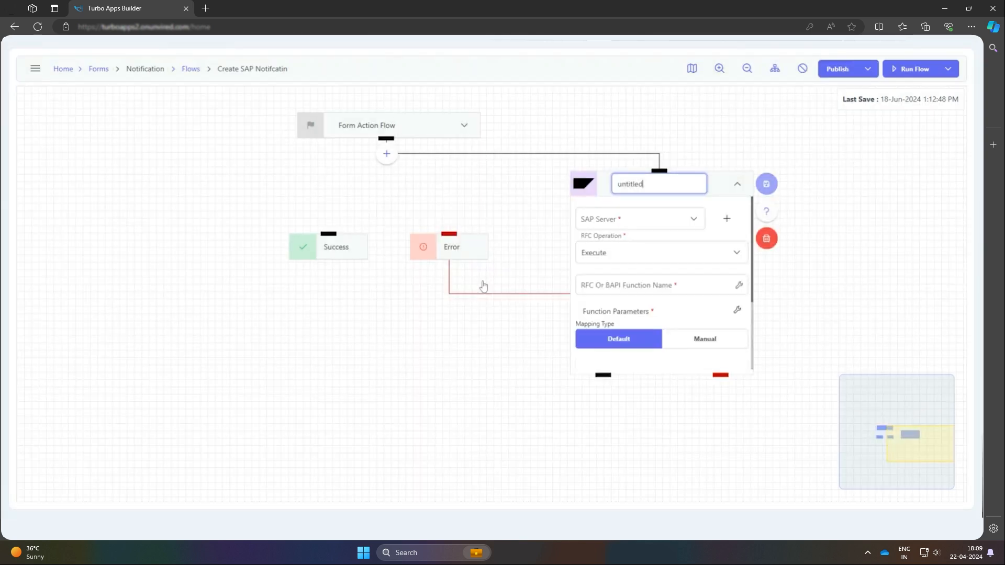
left_click_drag(710, 193, 654, 193)
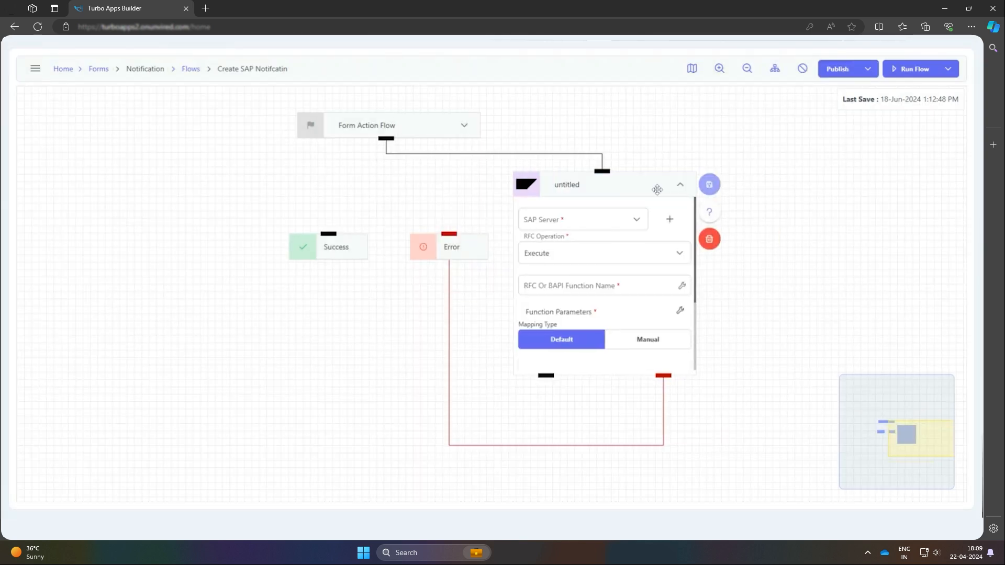
key("ctrl+a")
type("Sta")
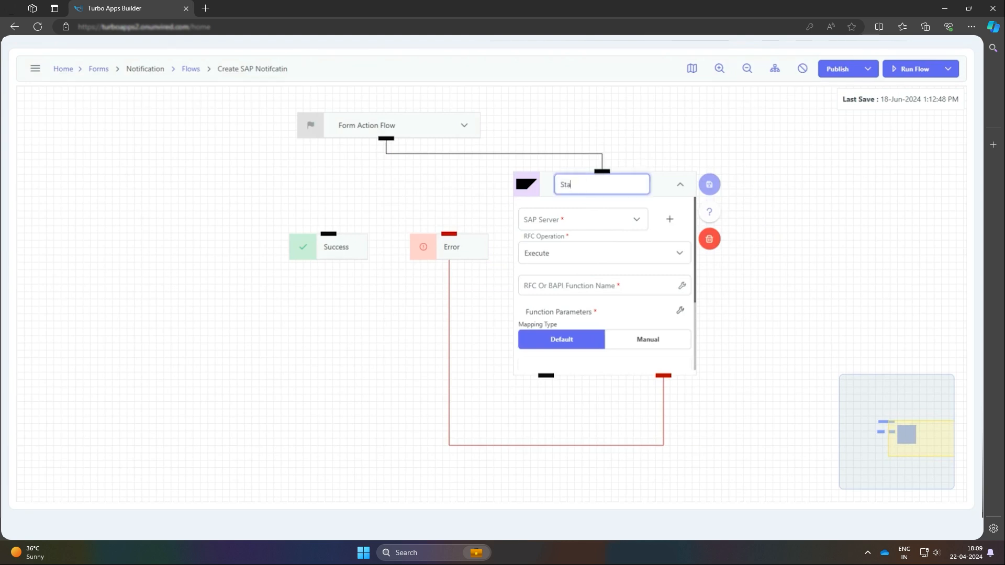
type("rt Session")
Examine the sap-empd server configuration's description, system identifier, connection type and server address settings
left_click(671, 222)
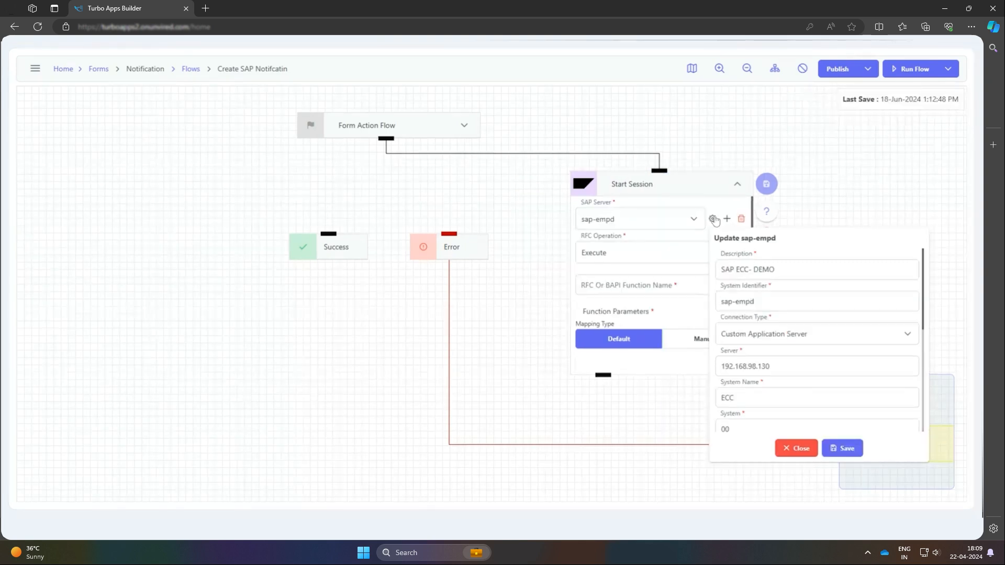
left_click(777, 270)
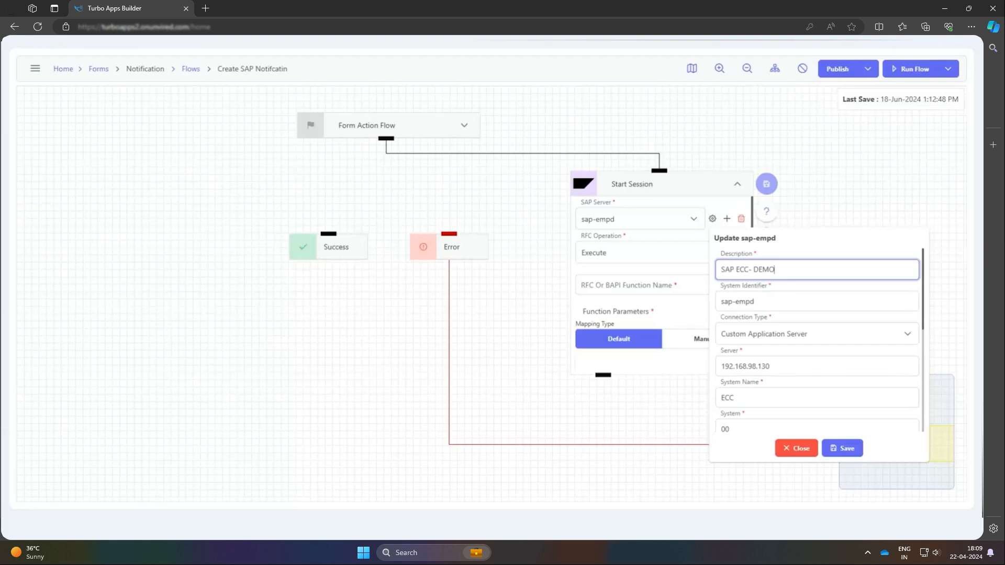
left_click(785, 302)
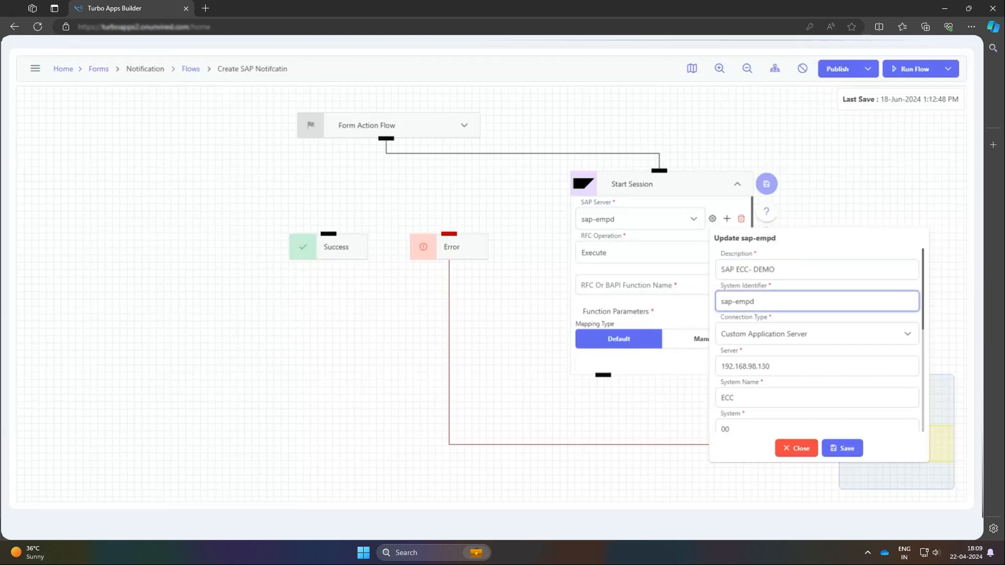
left_click(837, 233)
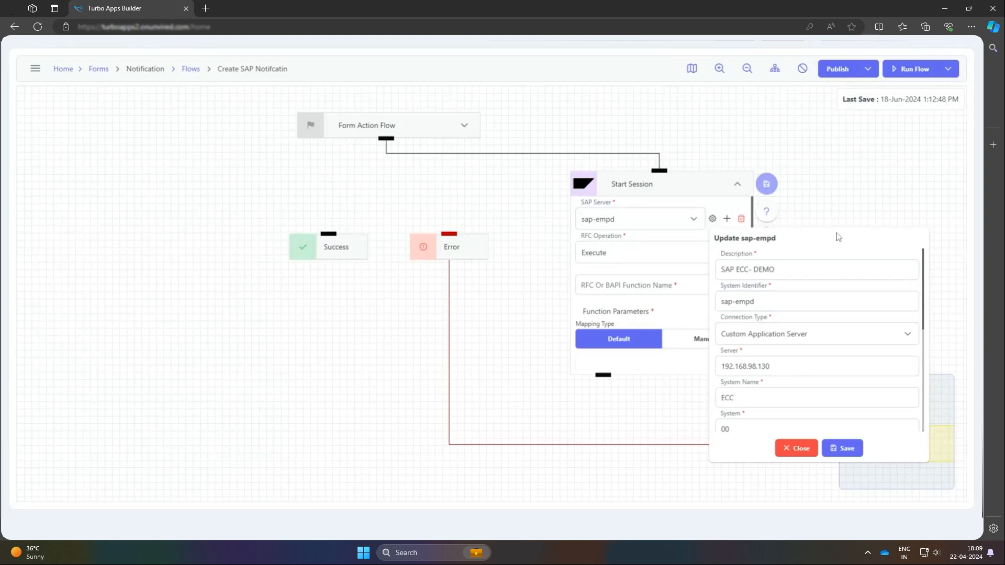
left_click(833, 269)
left_click(830, 302)
left_click(829, 335)
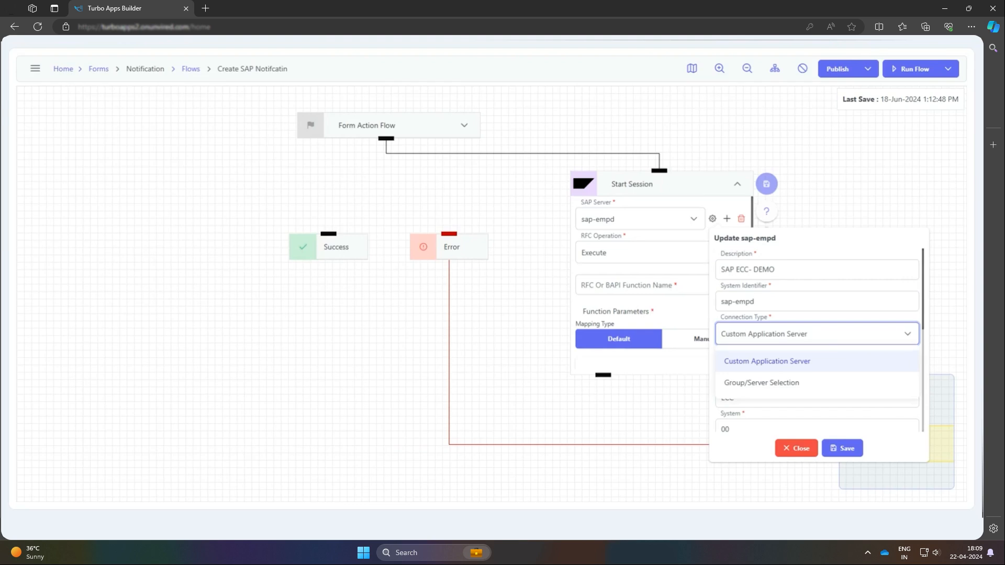
left_click(823, 362)
left_click(822, 371)
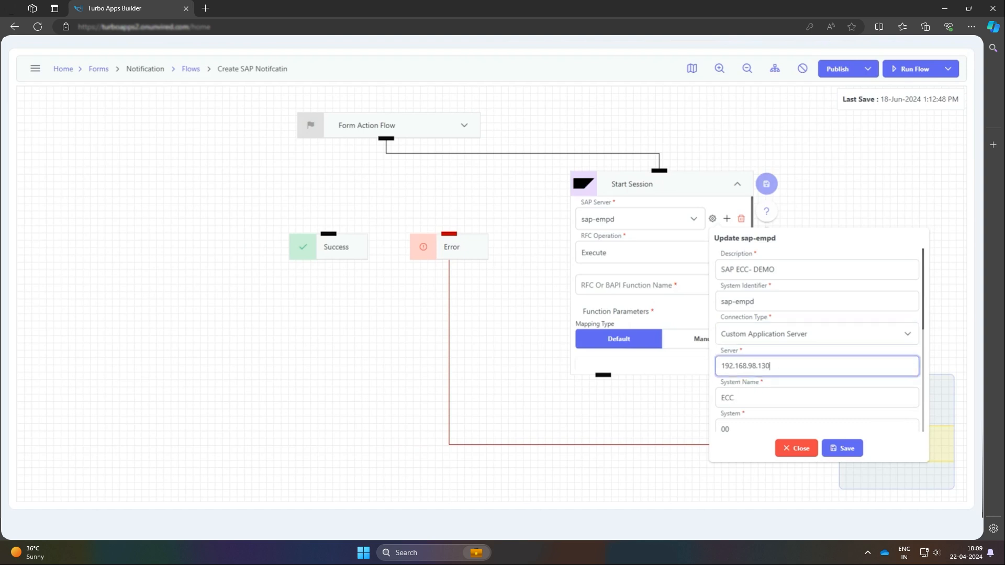
Review the sap-empd system, client, language, BAPI Explorer, authentication and connection limit settings, then save and close the configuration
scroll(888, 356, "down", 2)
scroll(887, 356, "up", 1)
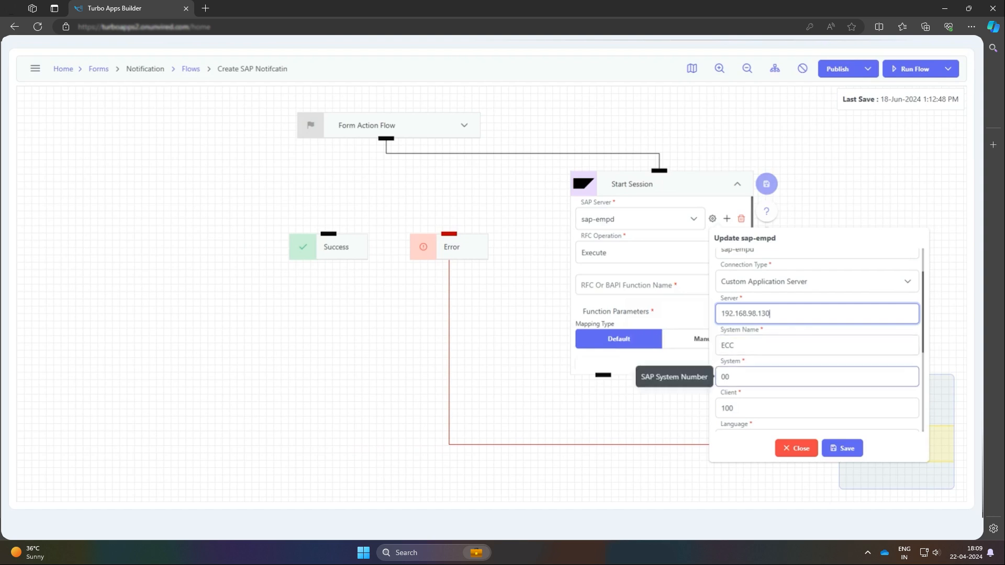
left_click(817, 409)
scroll(813, 347, "down", 2)
left_click(812, 341)
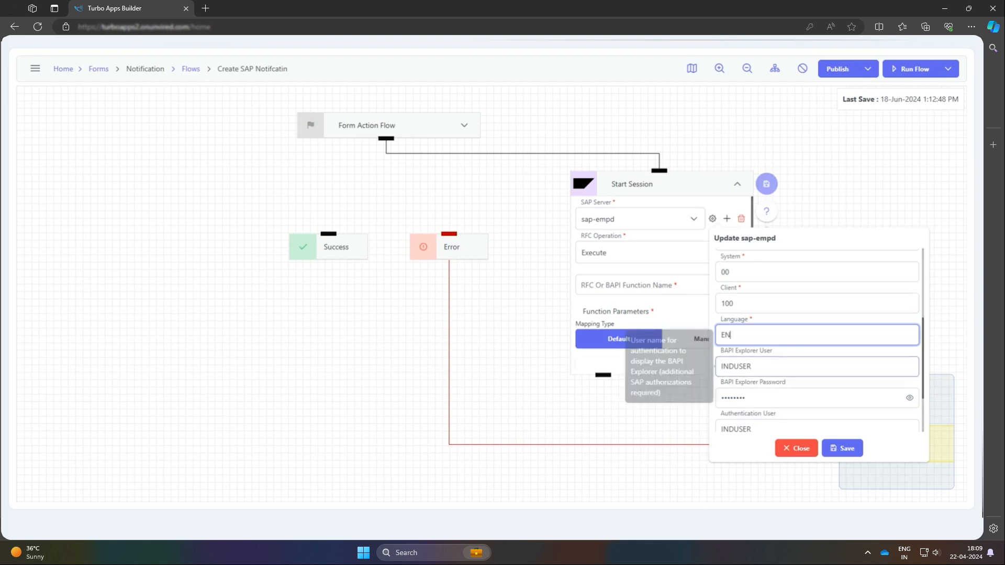
left_click(813, 367)
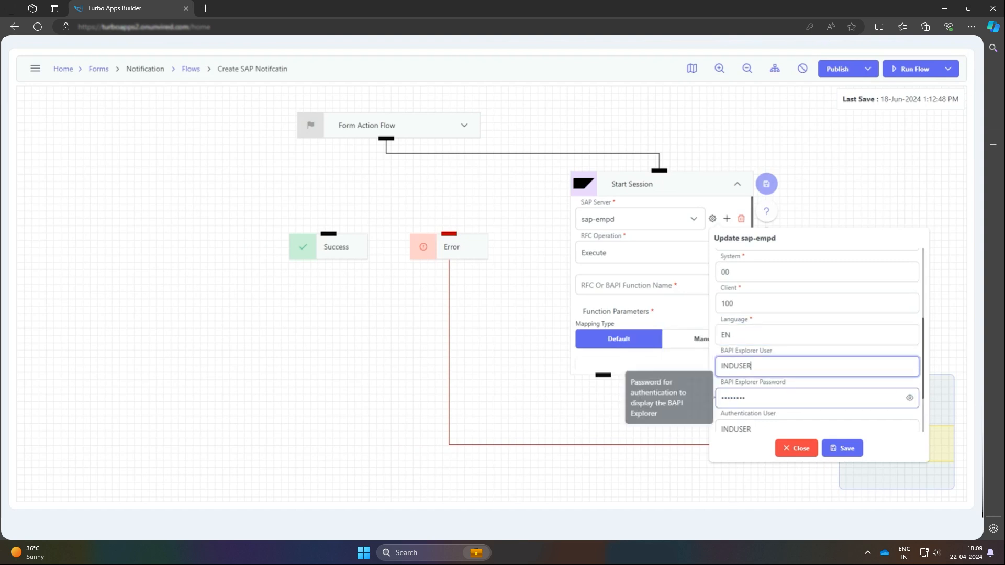
scroll(816, 340, "down", 1)
scroll(819, 340, "down", 3)
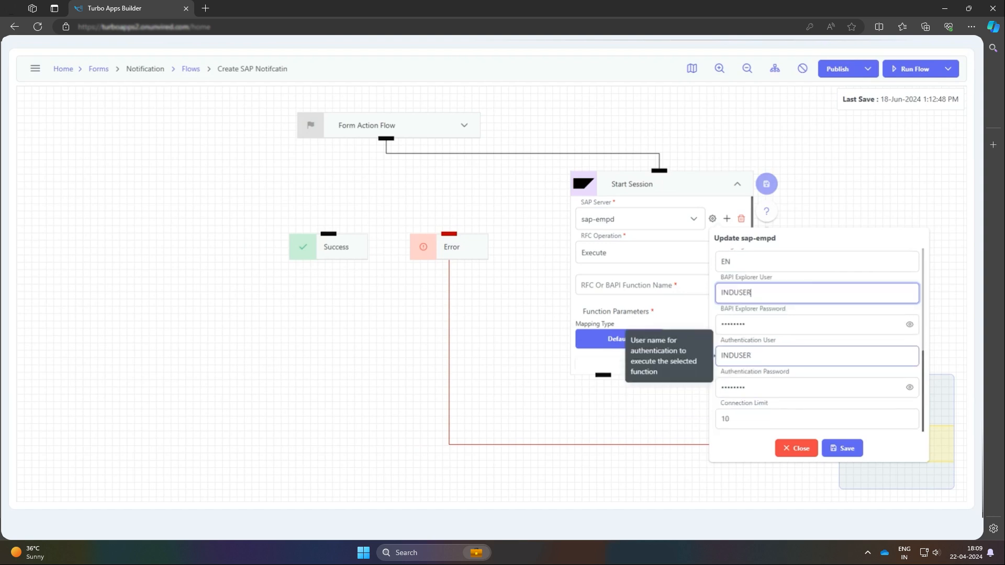
scroll(927, 333, "up", 4)
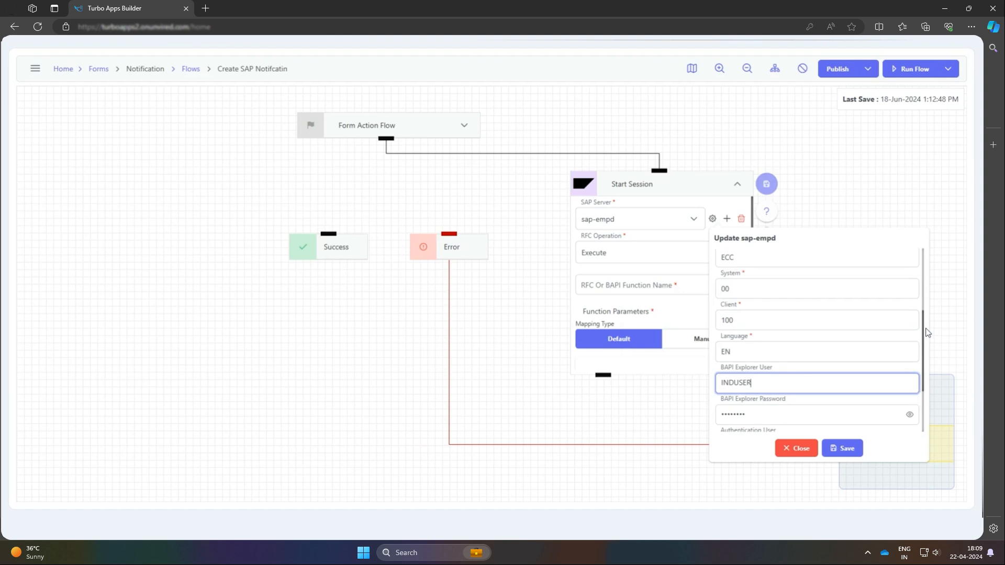
scroll(927, 333, "down", 4)
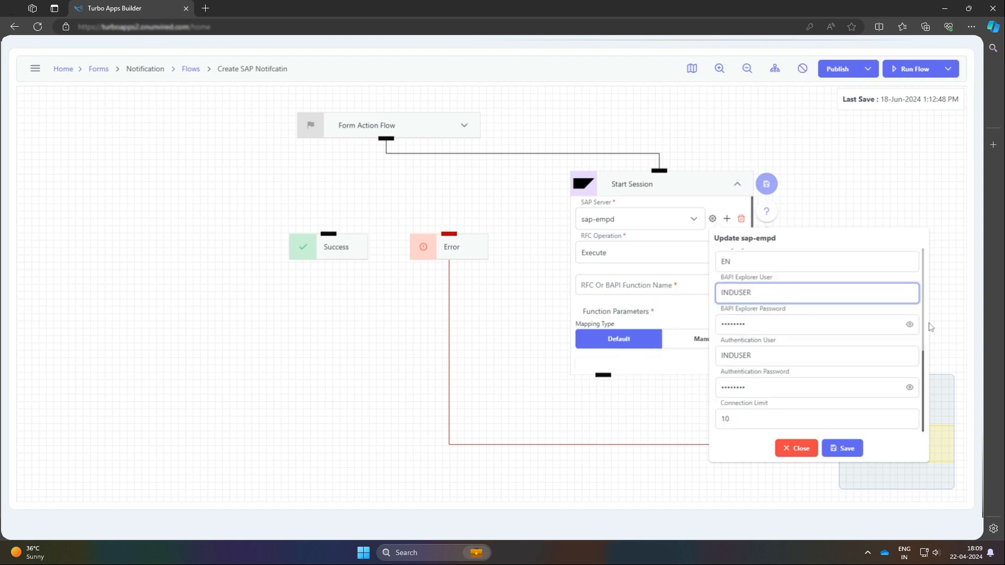
scroll(924, 327, "up", 9)
scroll(924, 323, "down", 9)
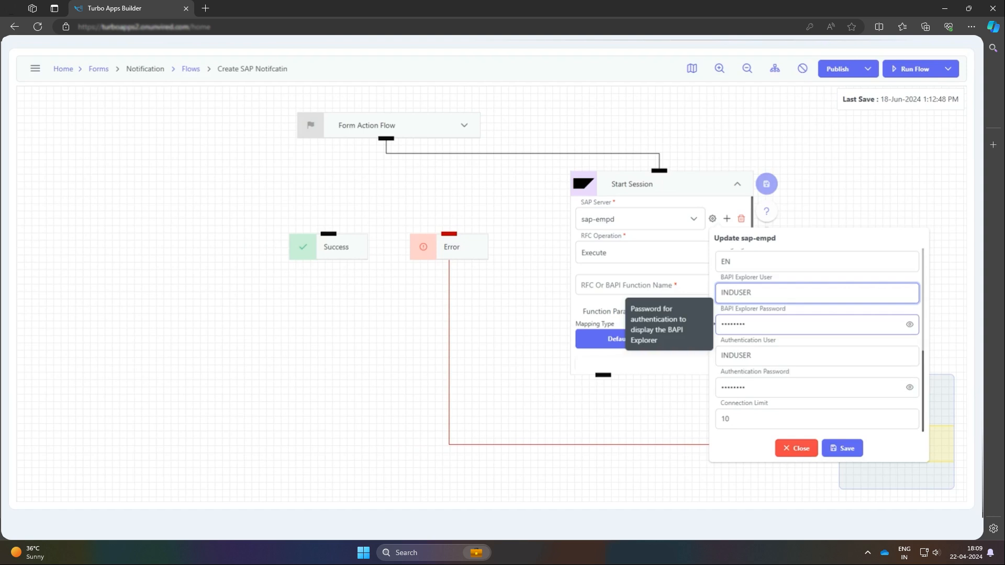
left_click(847, 454)
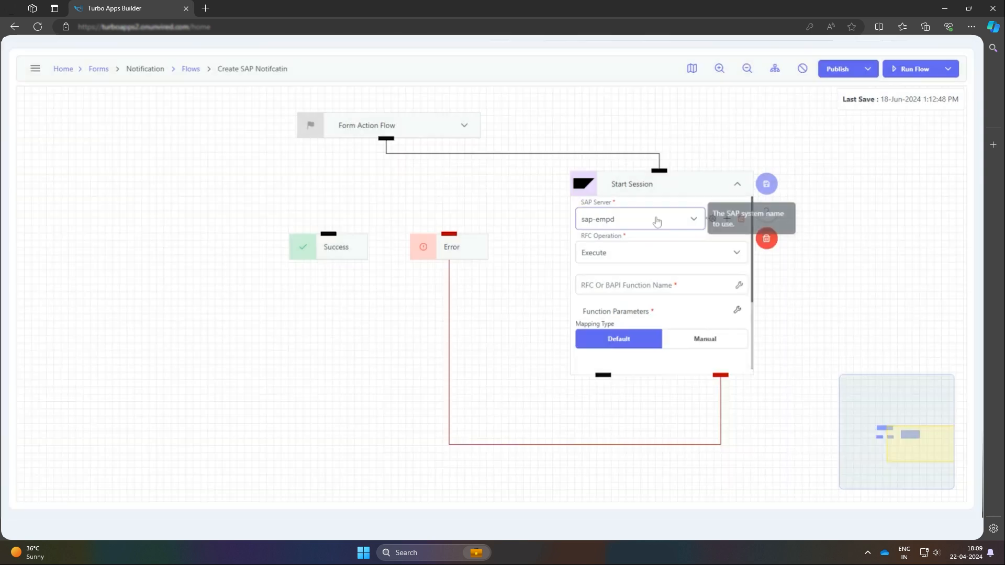
Set the Start Session node to SAP server ue2 with the Begin Session operation, and place it directly below the Form Action Flow node
left_click(657, 222)
scroll(627, 299, "down", 1)
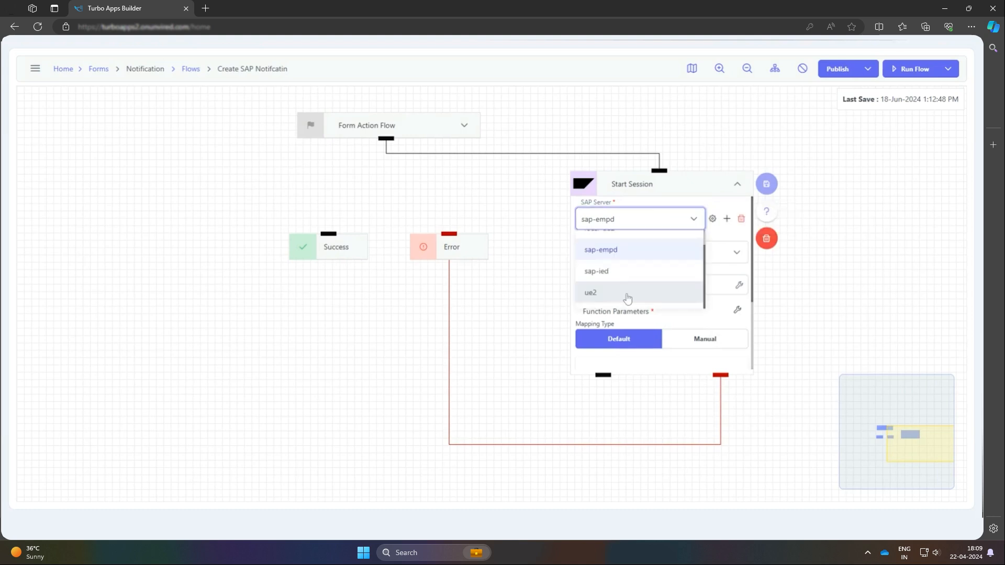
left_click(627, 293)
left_click(674, 254)
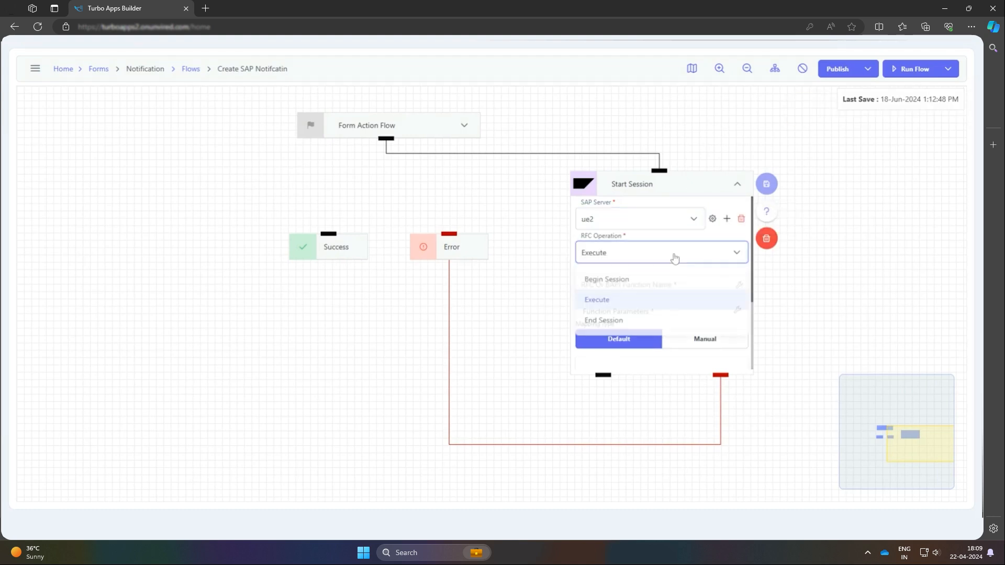
left_click(664, 280)
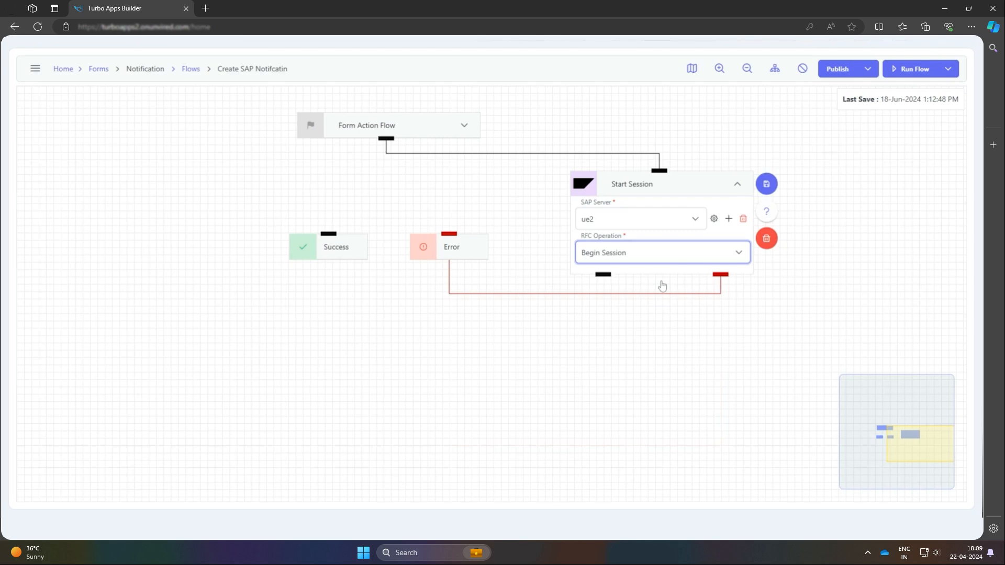
left_click(621, 167)
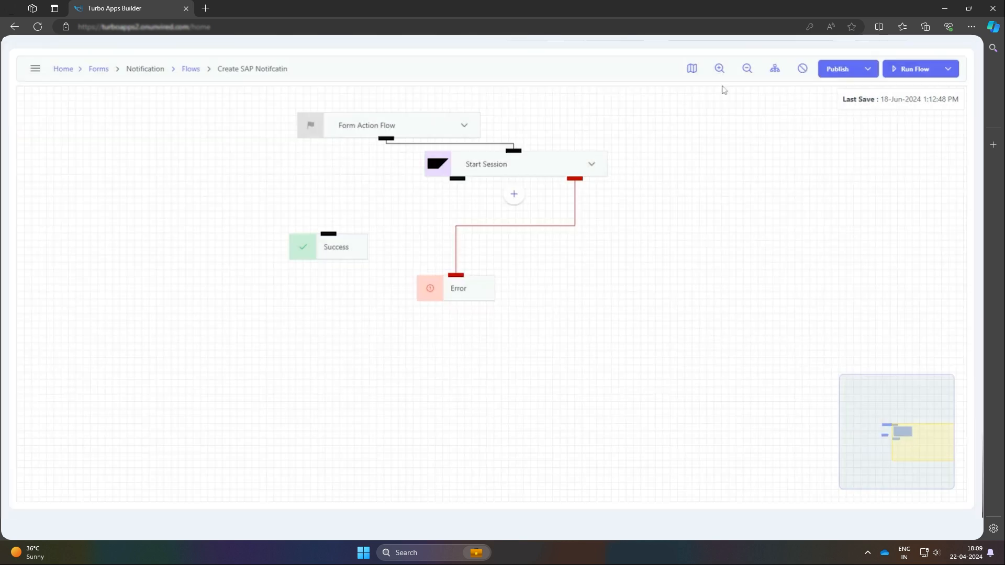
left_click_drag(544, 163, 419, 179)
Add an SAP node after Start Session, name it "BAPI Create Notif" and move it slightly lower on the canvas
left_click(385, 210)
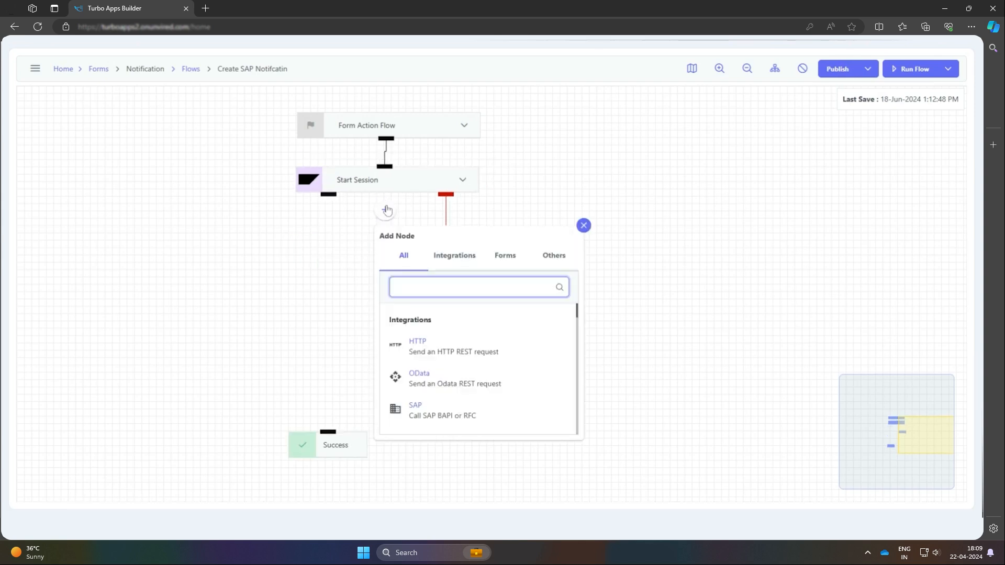
left_click(495, 423)
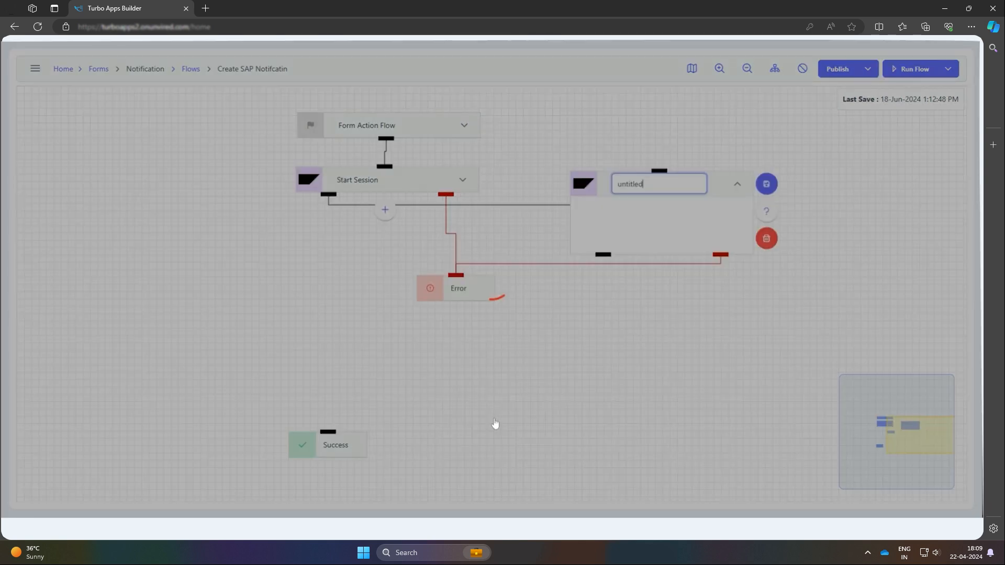
type("BAPI Create Notif")
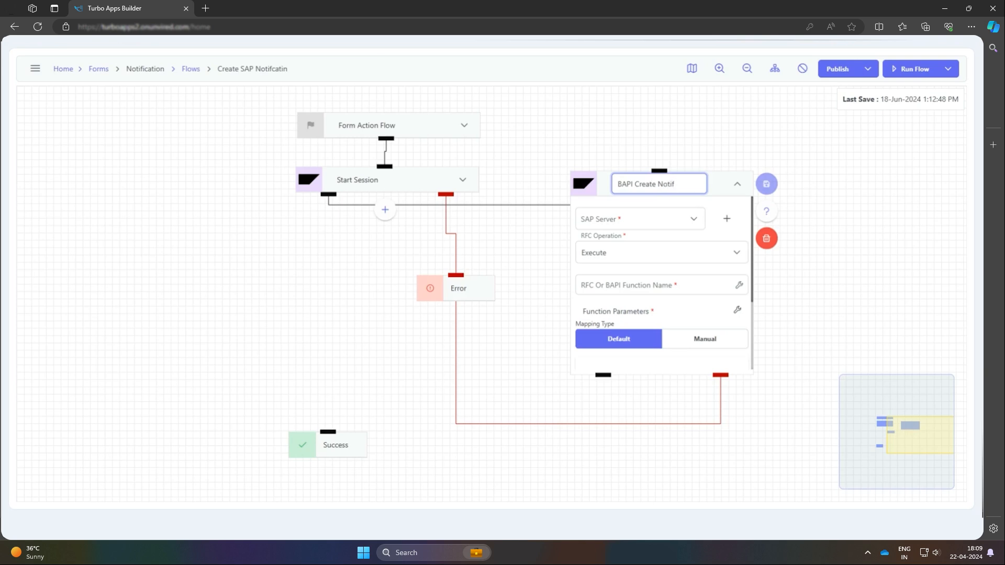
left_click_drag(710, 183, 683, 220)
Set the SAP server of the BAPI Create Notif node to ue2
left_click(652, 262)
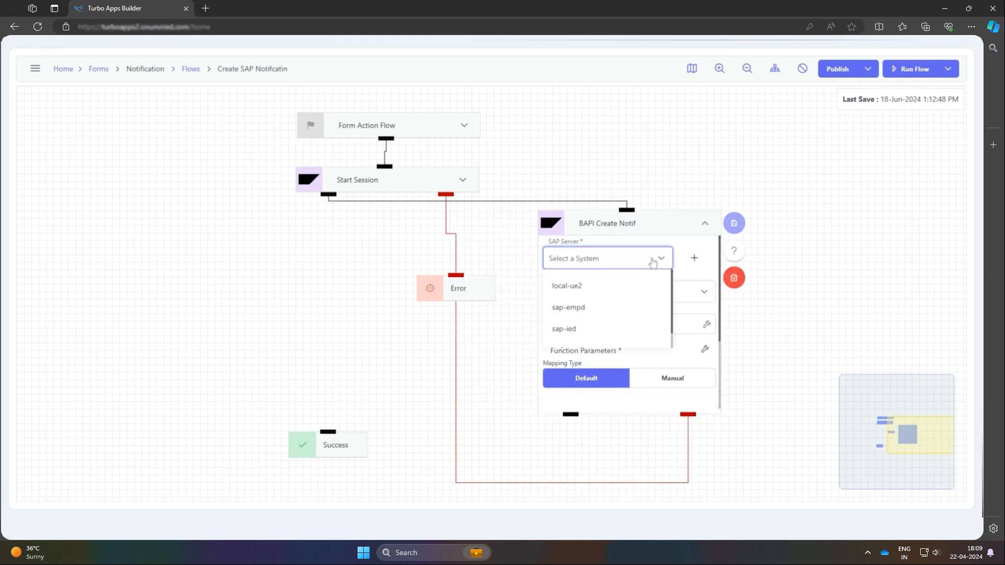
scroll(600, 338, "down", 1)
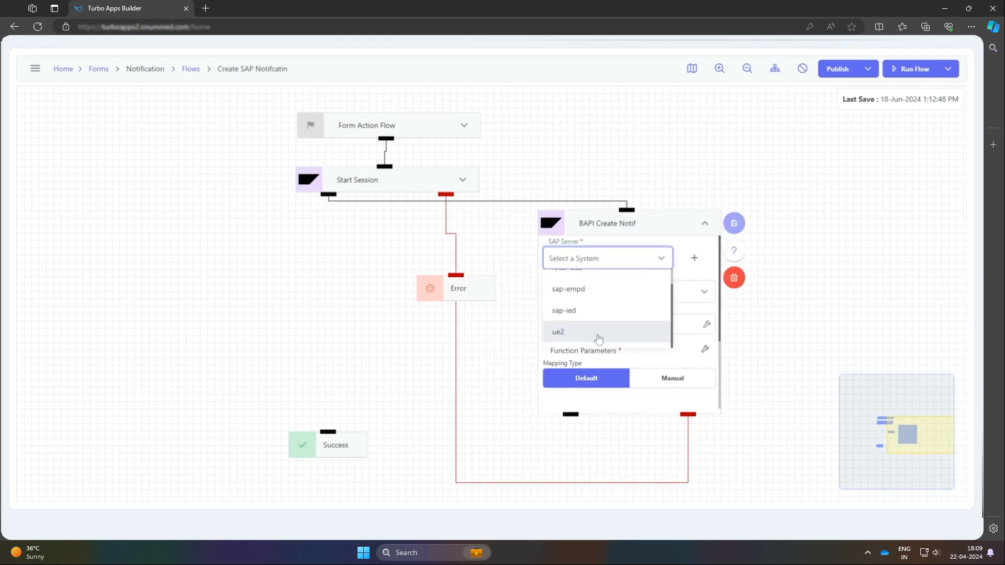
left_click(599, 338)
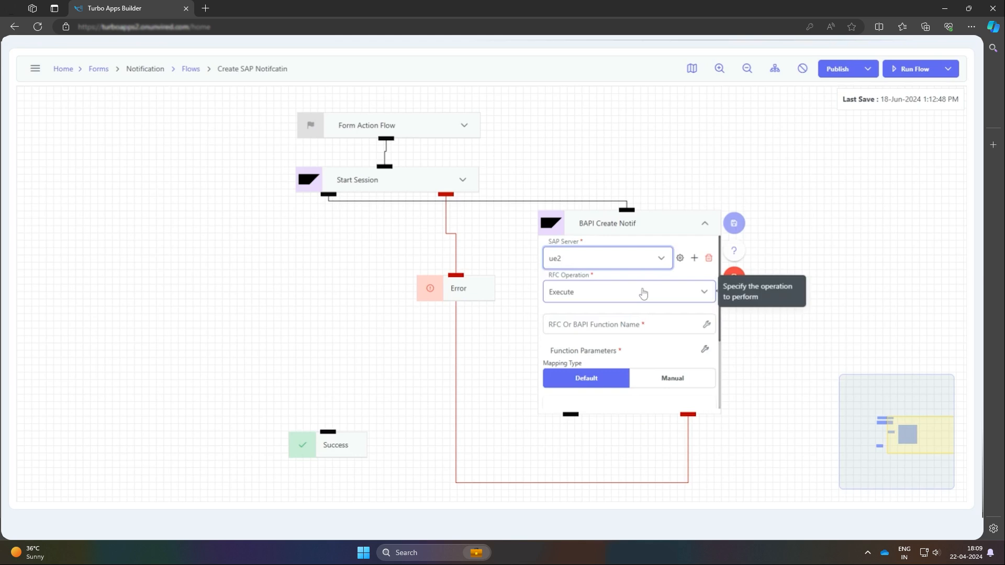
Set the RFC or BAPI function of the BAPI Create Notif node to BAPI_ALM_NOTIF_CREATE
left_click(706, 326)
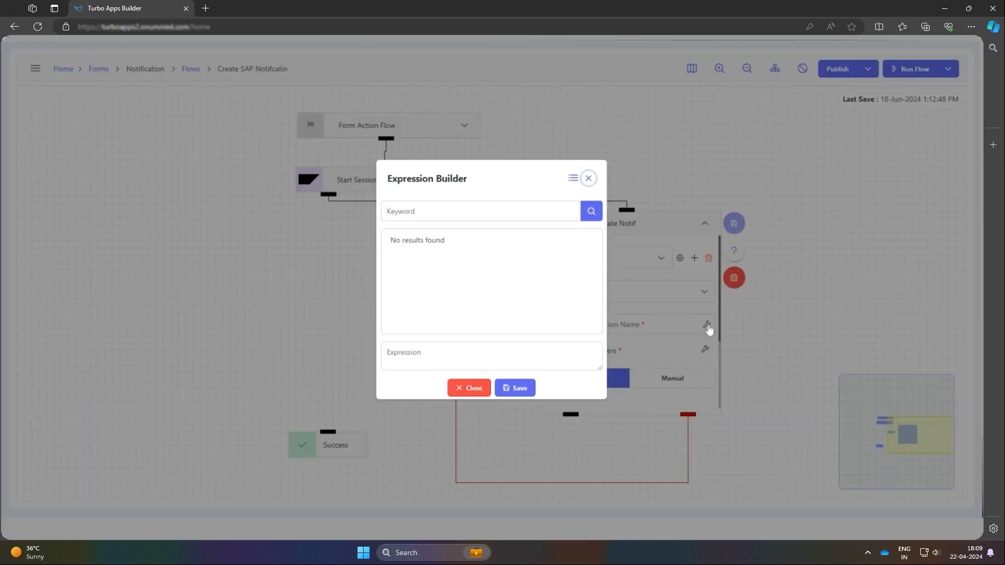
left_click(471, 211)
type("BAPI_ALM_NOTIF_CREATE")
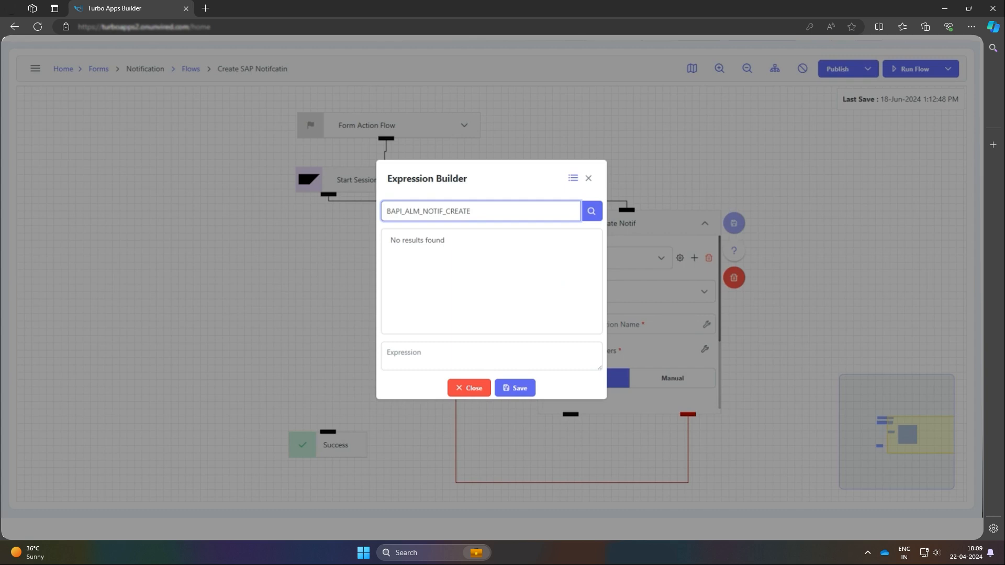
left_click(591, 212)
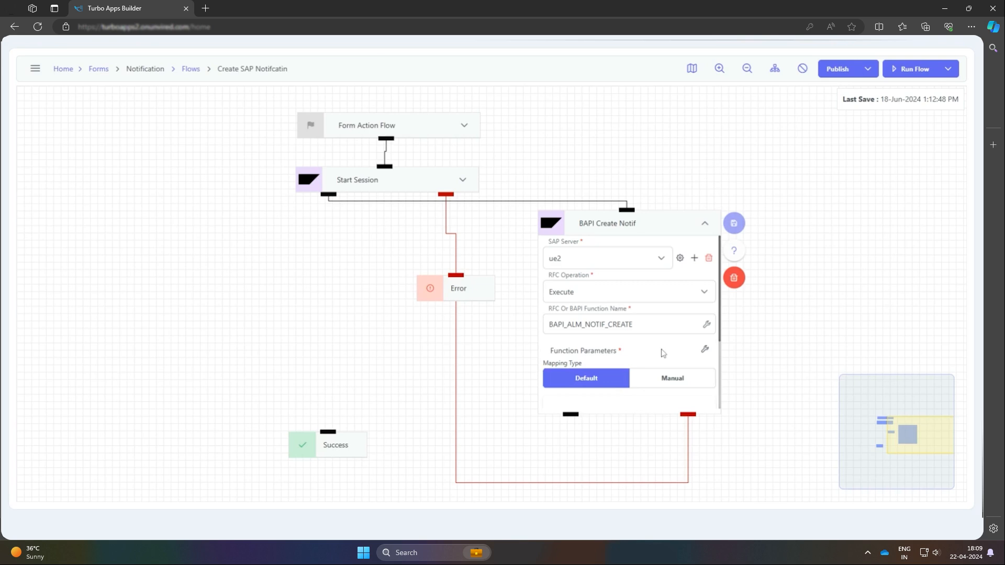
Select NOTIFHEADER and NOTIF_TYPE as the RFC inputs in the BAPI Create Notif node's function parameters
scroll(663, 353, "down", 1)
left_click(706, 294)
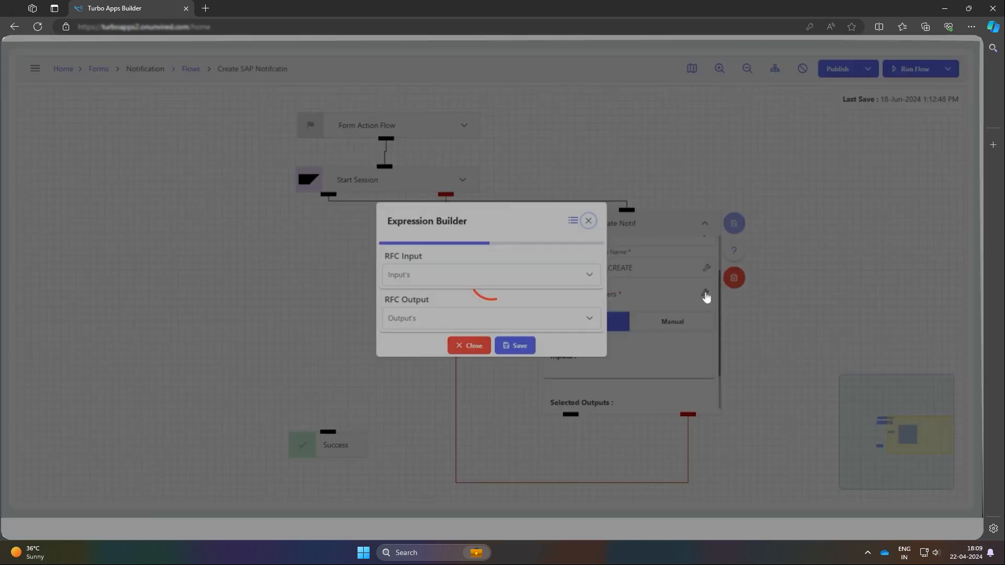
left_click(562, 281)
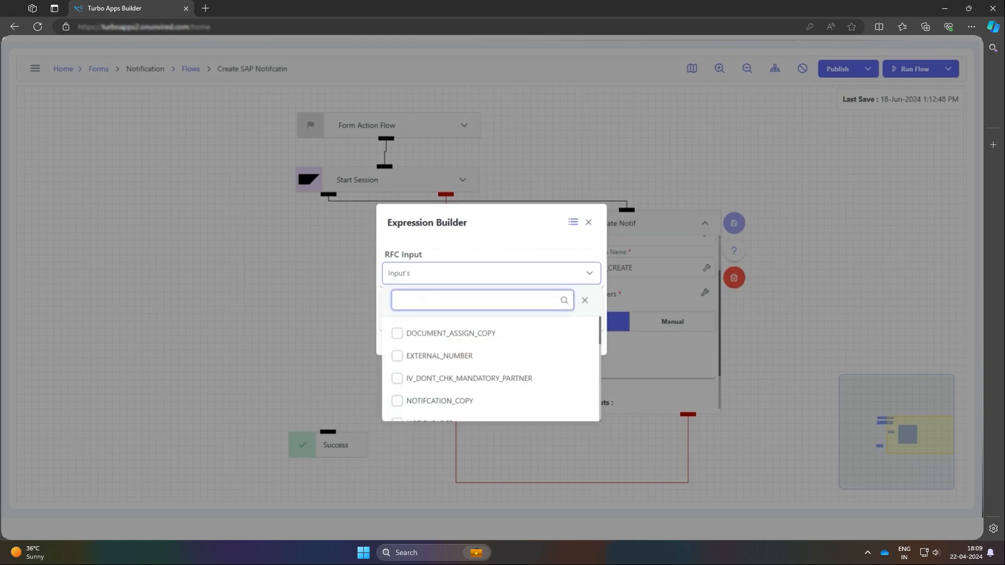
scroll(484, 357, "down", 1)
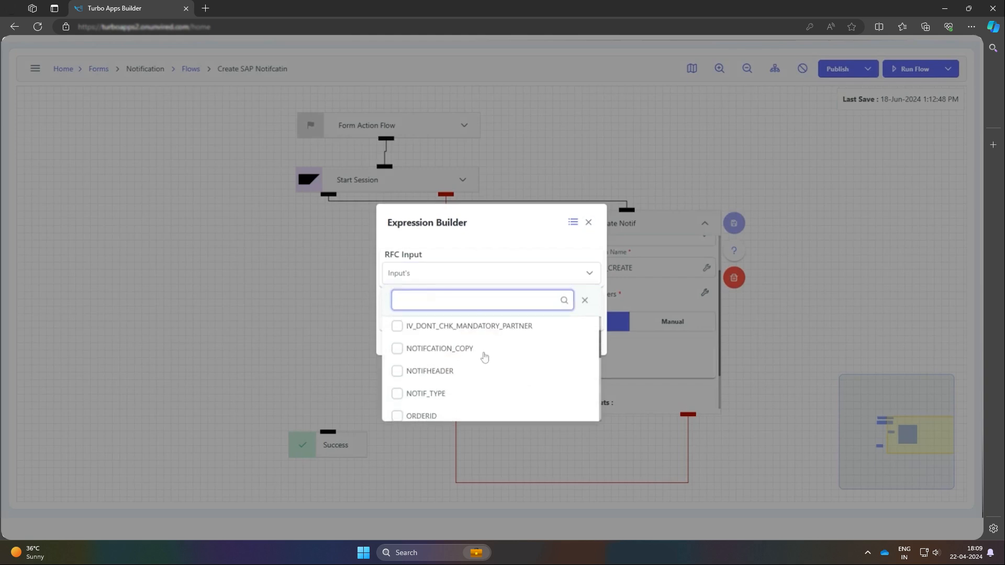
left_click(398, 372)
left_click(397, 393)
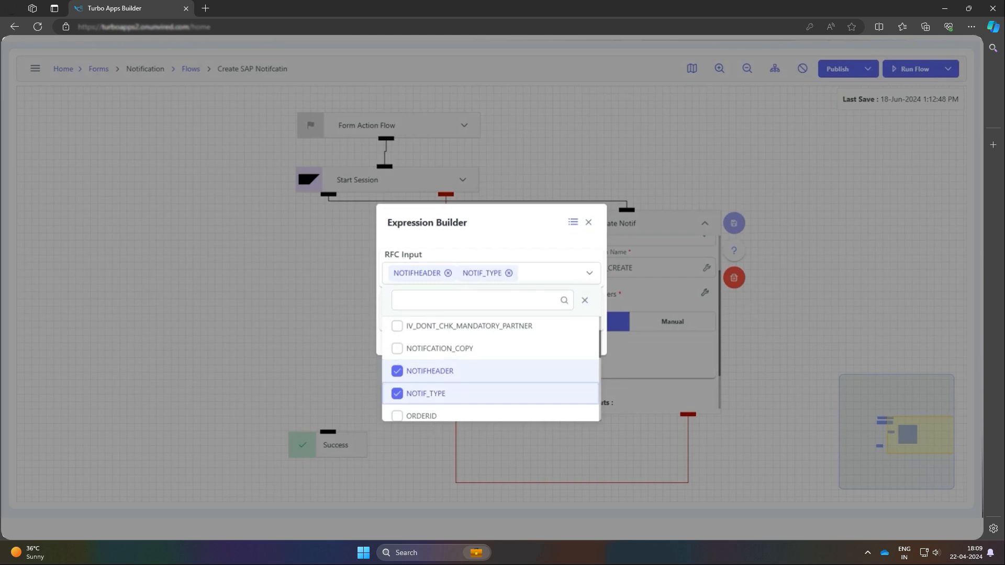
left_click(591, 282)
Select NOTIFHEADER_EXPORT and RETURN as the RFC outputs and save the function parameters
left_click(569, 318)
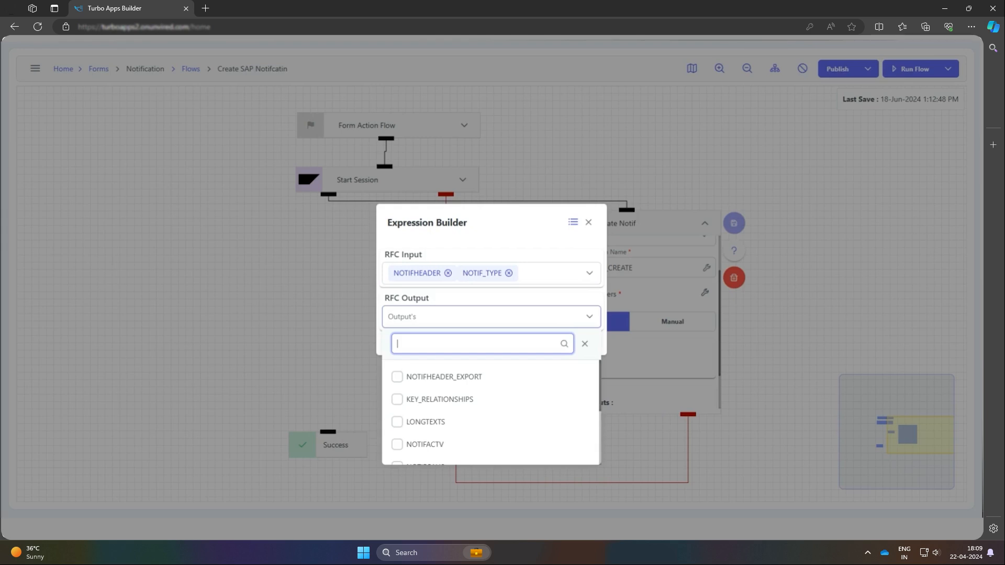
left_click(442, 384)
scroll(445, 419, "down", 3)
left_click(419, 446)
left_click(585, 344)
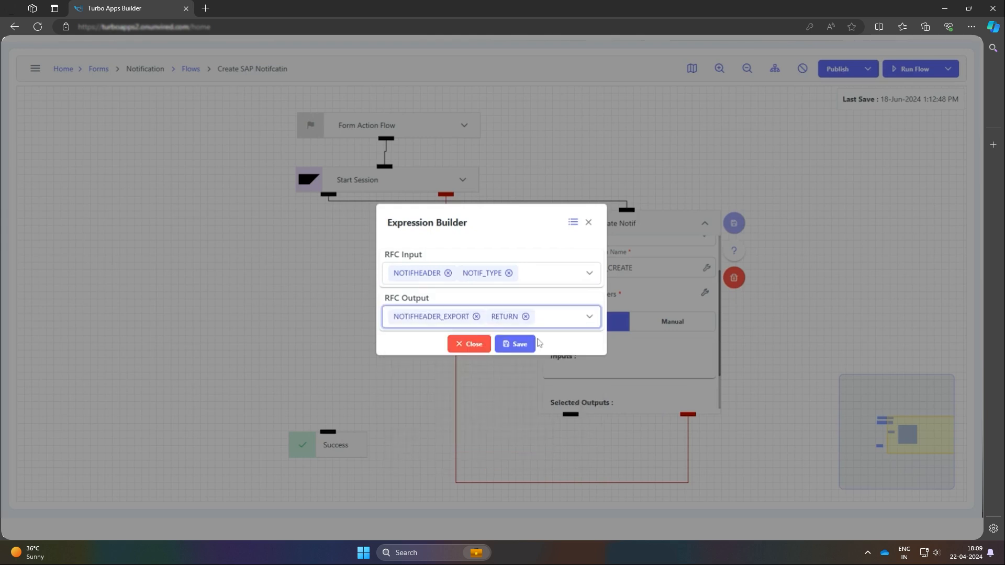
left_click(532, 344)
Map the NOTIF_TYPE input to the Notification Type form field and save the mapping
scroll(628, 325, "down", 3)
left_click(646, 282)
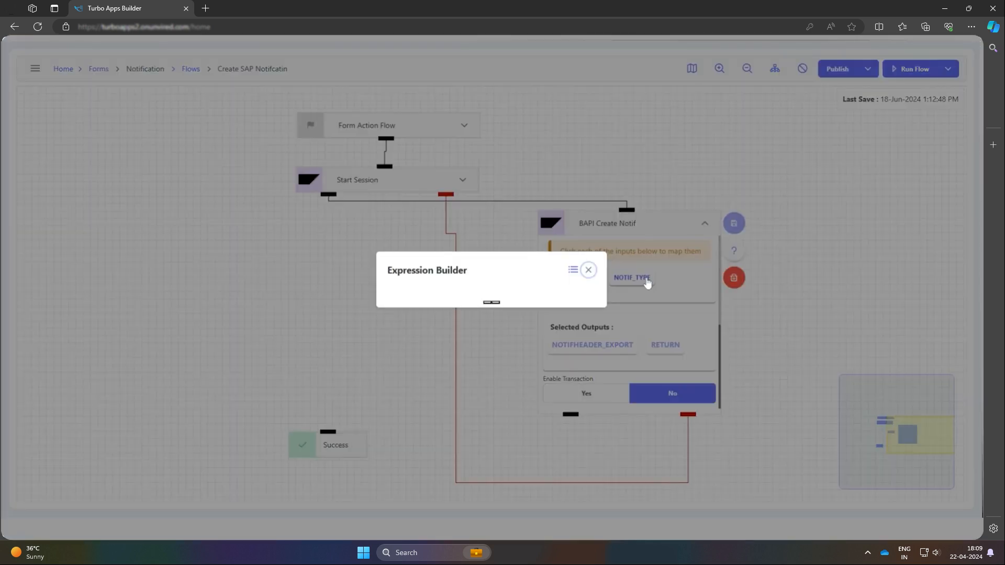
left_click(574, 304)
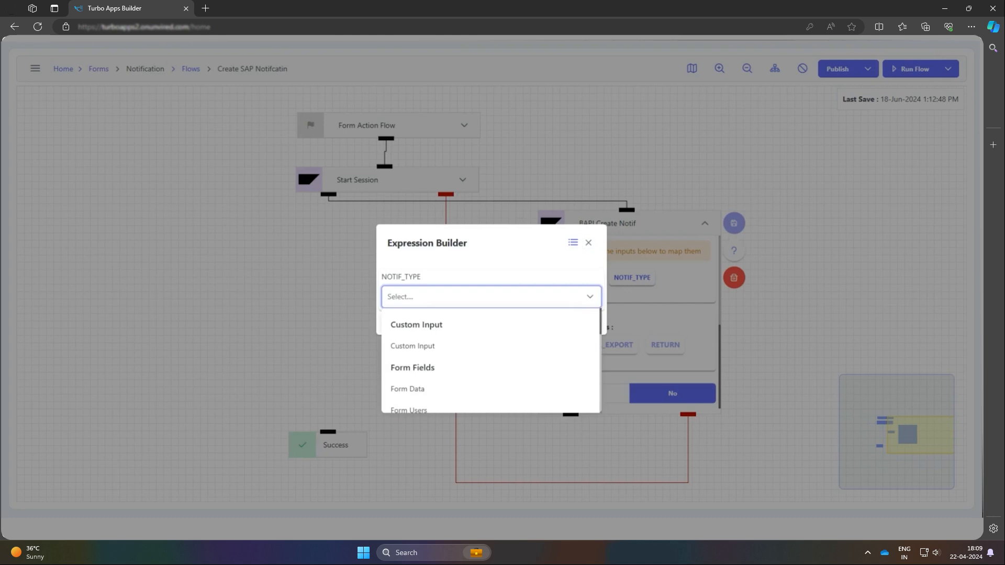
scroll(456, 380, "down", 2)
left_click(459, 376)
left_click(522, 325)
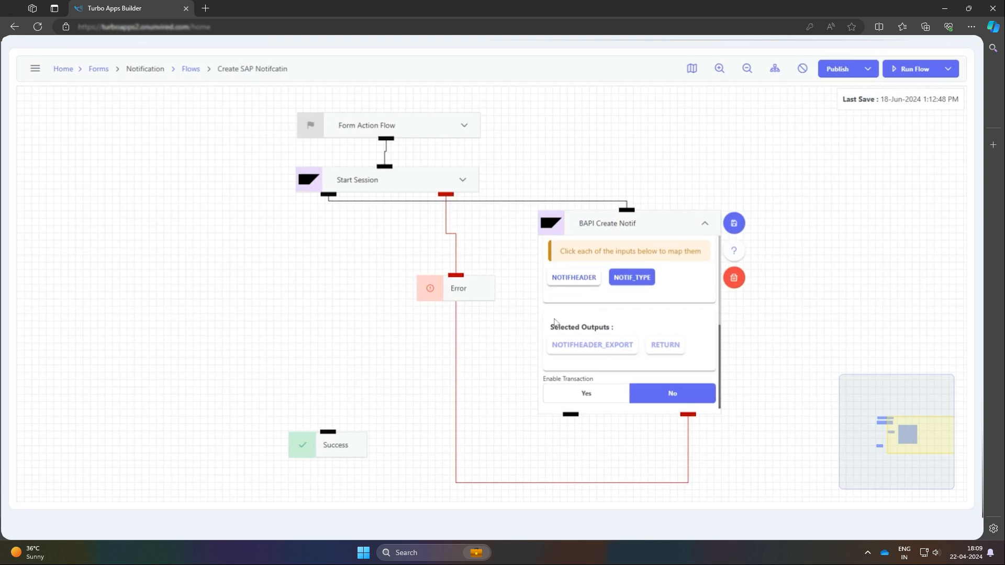
Start mapping the NOTIFHEADER input by finding its EQUIPMENT field with "eq" and assigning it the Equipment Id form field
left_click(591, 279)
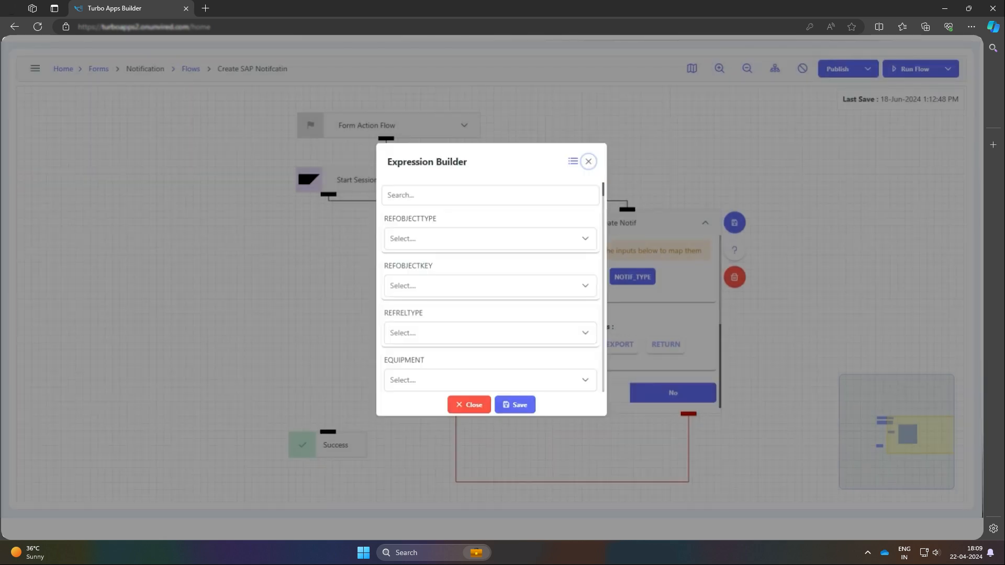
type("eq")
left_click(549, 240)
scroll(529, 319, "down", 3)
left_click(490, 292)
Find the FUNCT_LOC field of NOTIFHEADER with "fun" and map it to the Functional Location Id form field
double_click(492, 196)
type("fun")
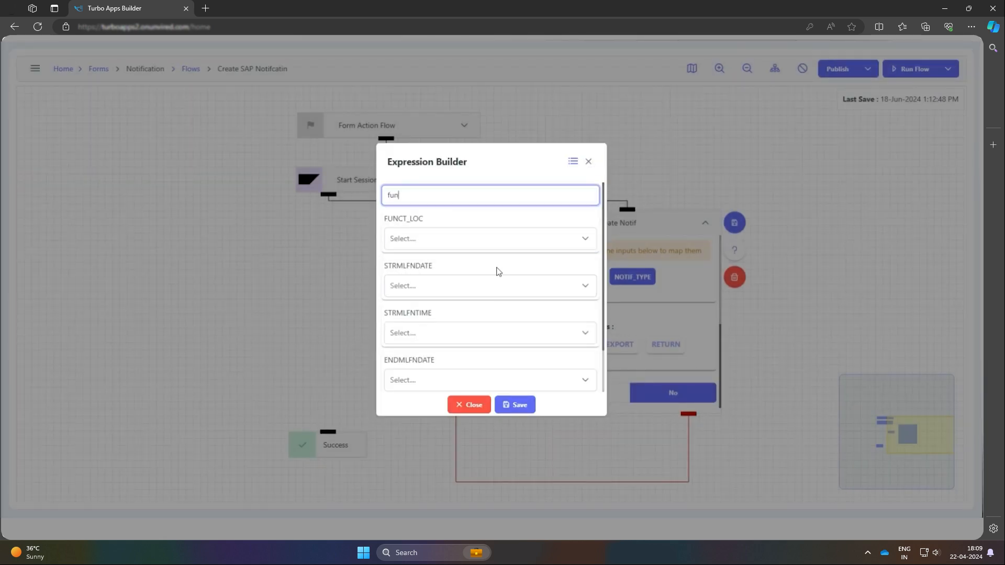
left_click(486, 240)
scroll(481, 328, "down", 1)
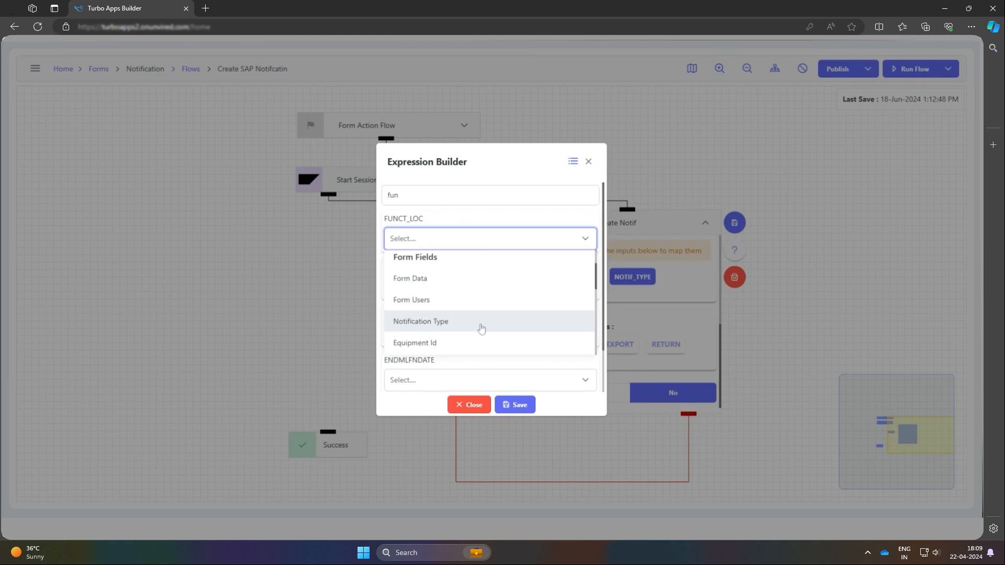
scroll(481, 328, "down", 1)
left_click(481, 323)
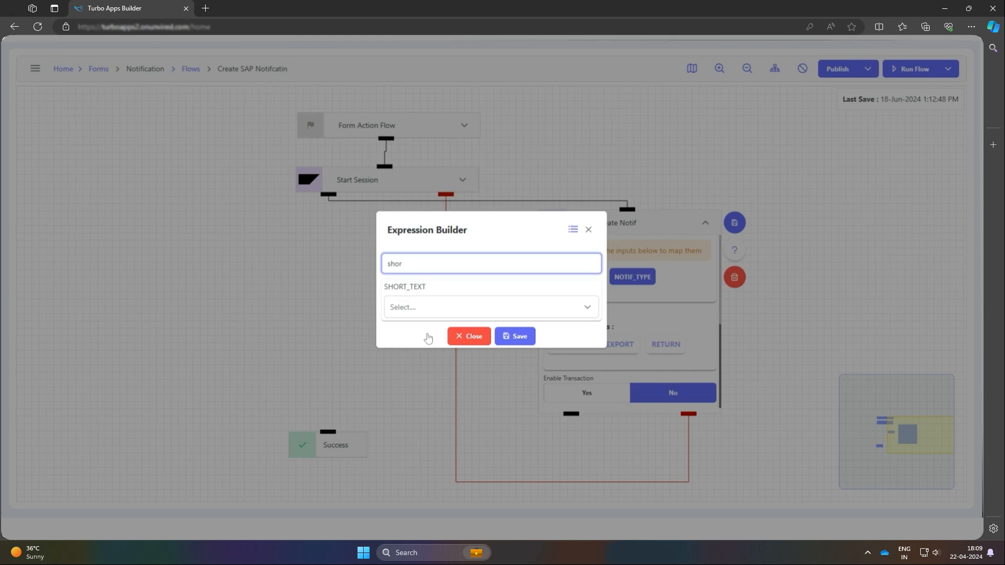
Map the SHORT_TEXT field of NOTIFHEADER to its corresponding form field
left_click(494, 310)
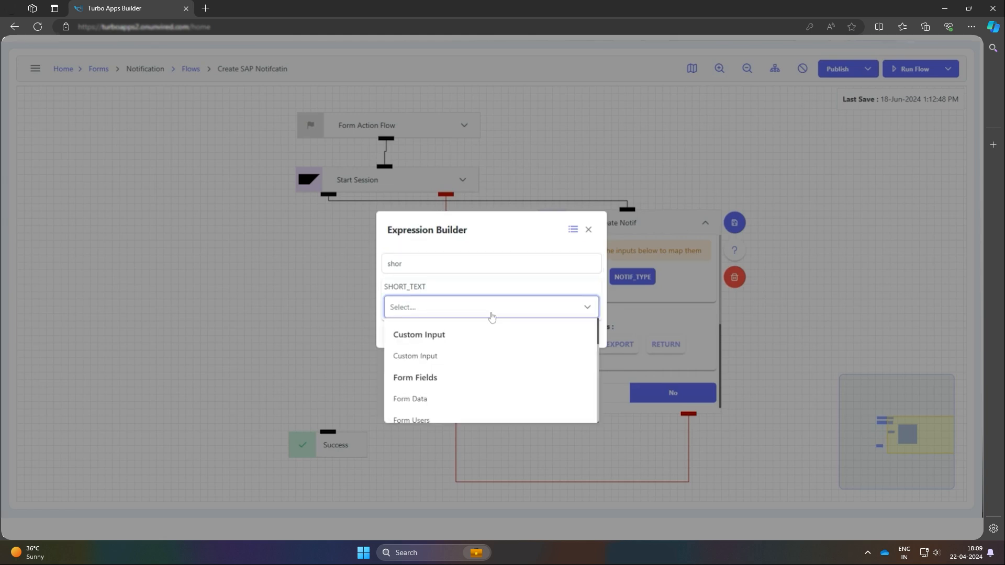
scroll(473, 370, "down", 3)
left_click(469, 402)
Find the PRIORITY field of NOTIFHEADER with "pr" and give it a Custom Input value of 1
type("pr")
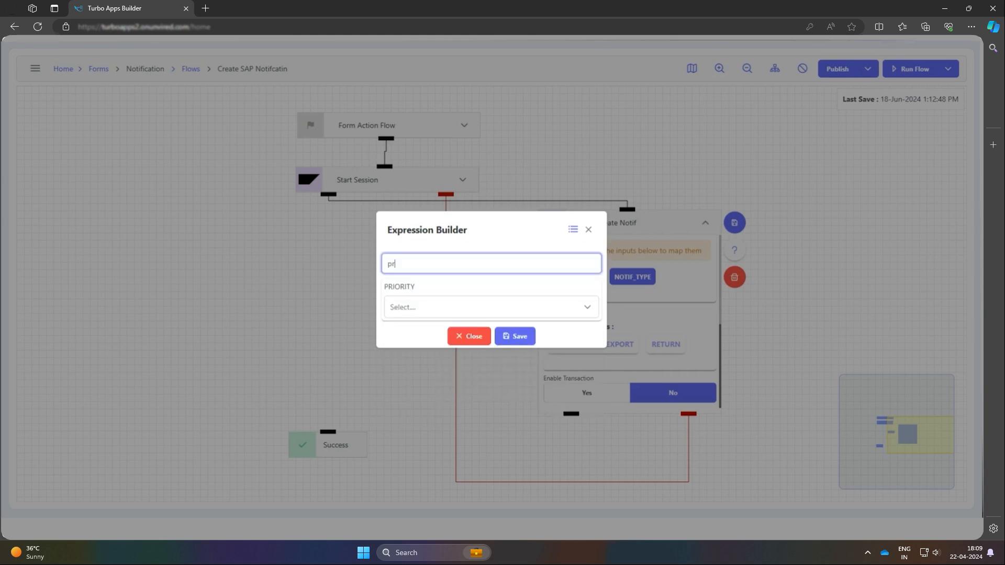
left_click(414, 306)
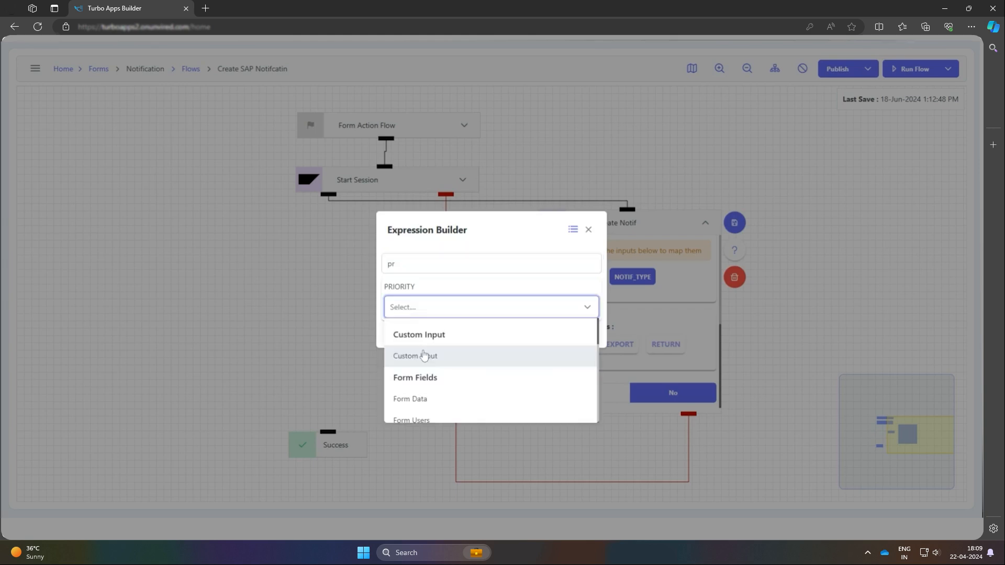
left_click(424, 356)
left_click(424, 320)
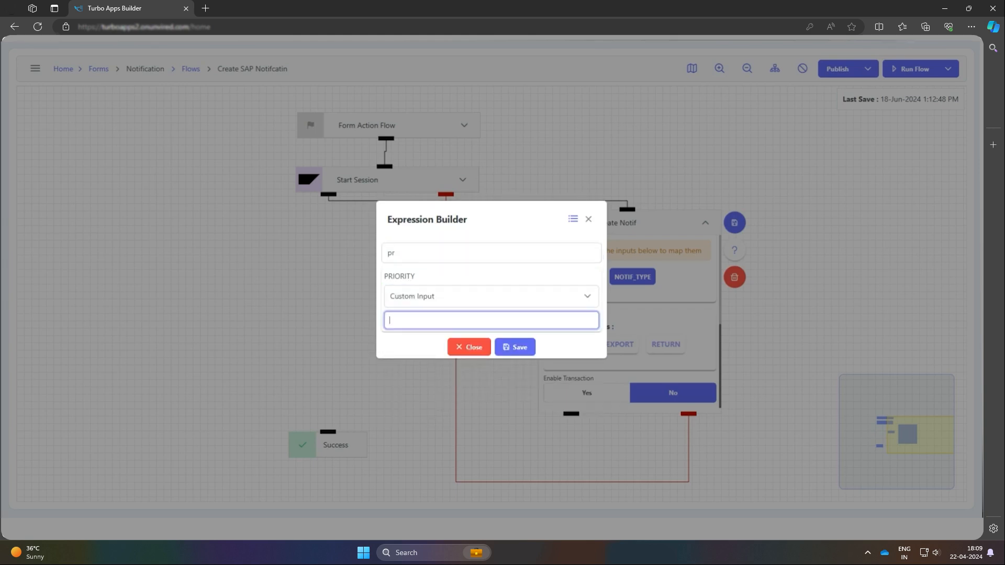
type("1")
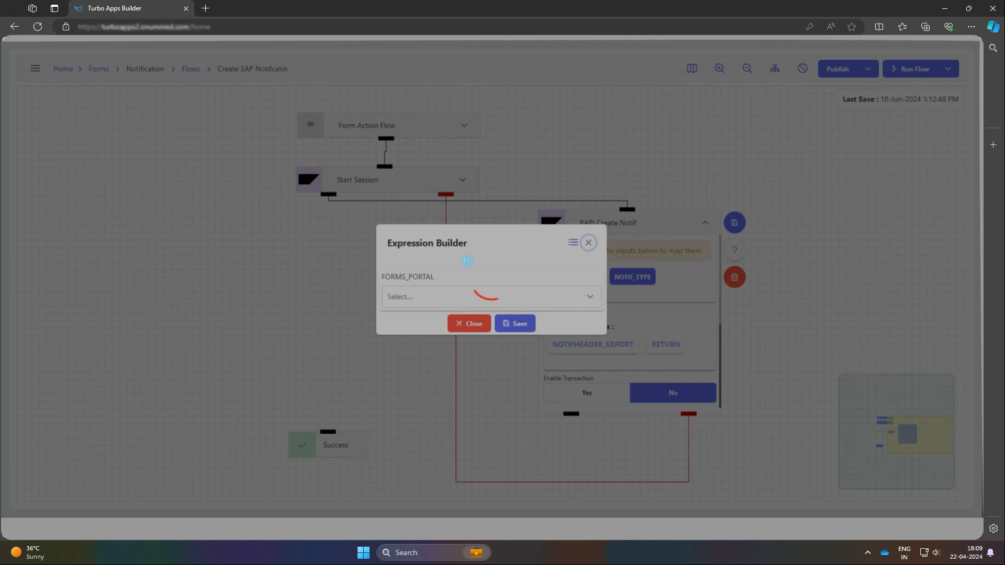
Check the NOTIFHEADER field mappings, save them, and save the BAPI Create Notif node
scroll(487, 293, "down", 1)
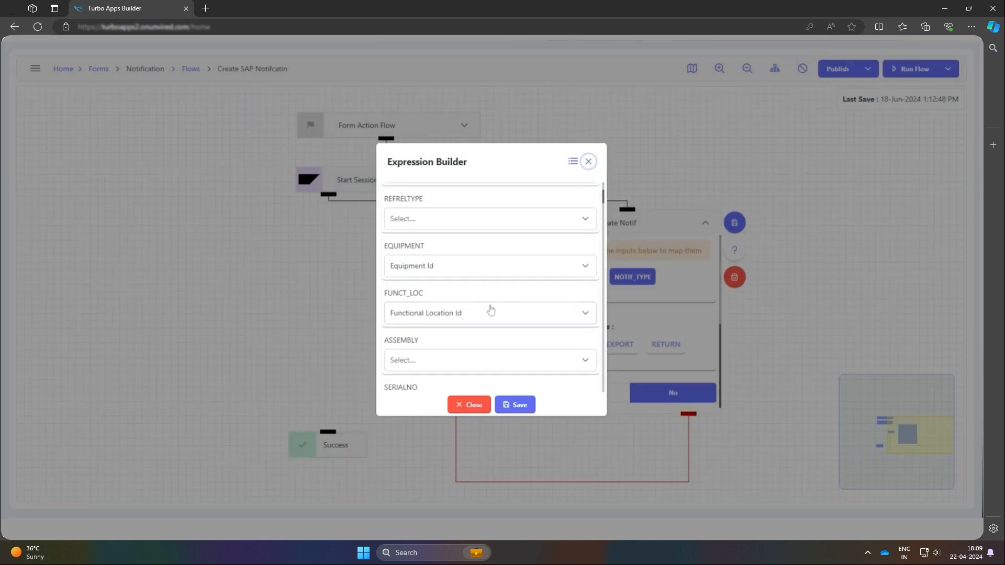
scroll(491, 311, "up", 1)
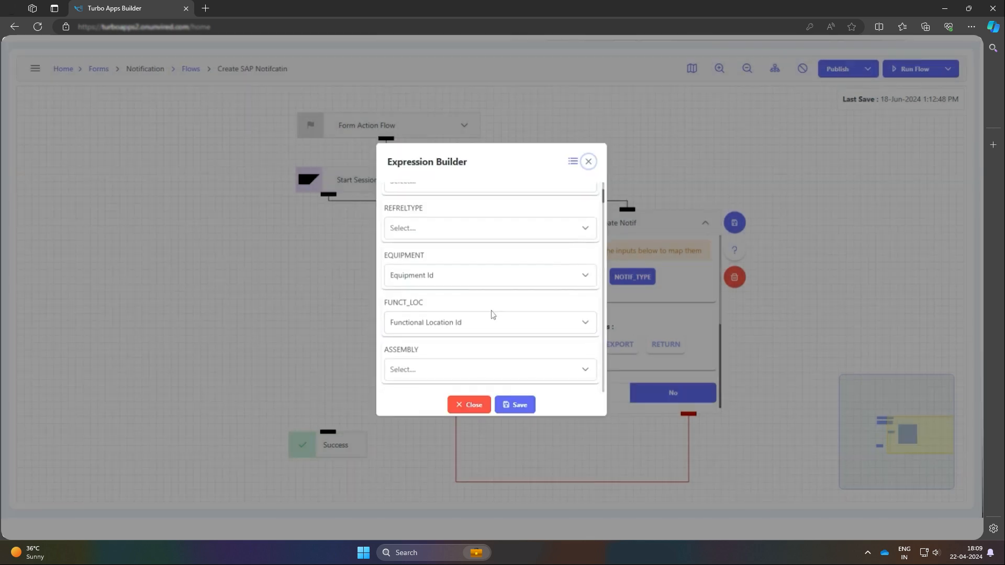
left_click(529, 406)
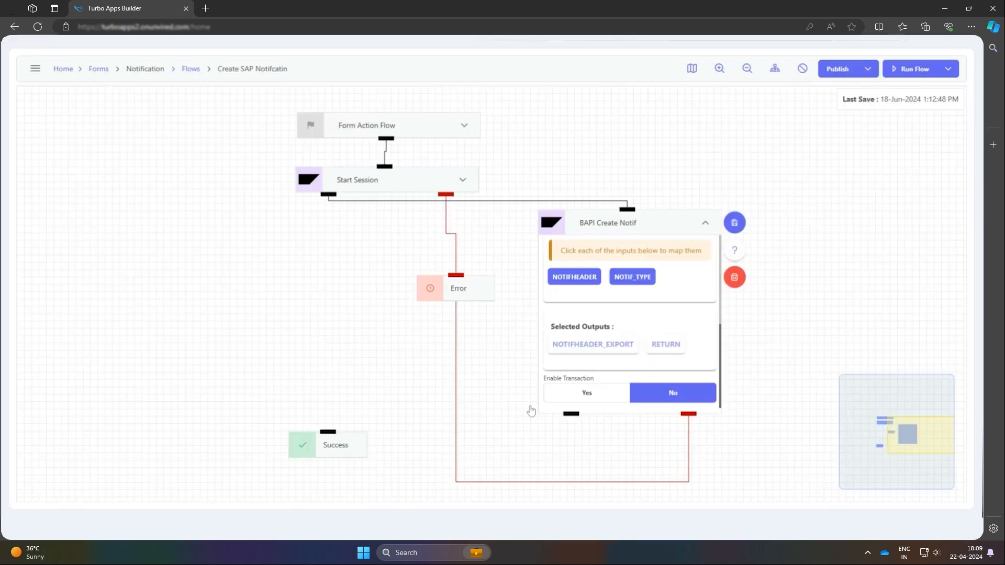
left_click(729, 222)
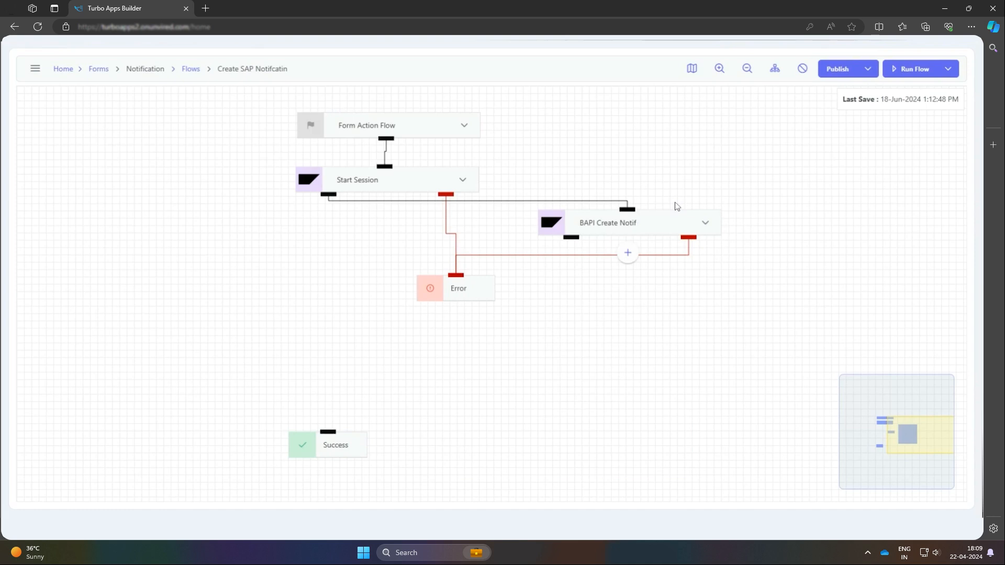
Publish the notification flow and run it
left_click(820, 71)
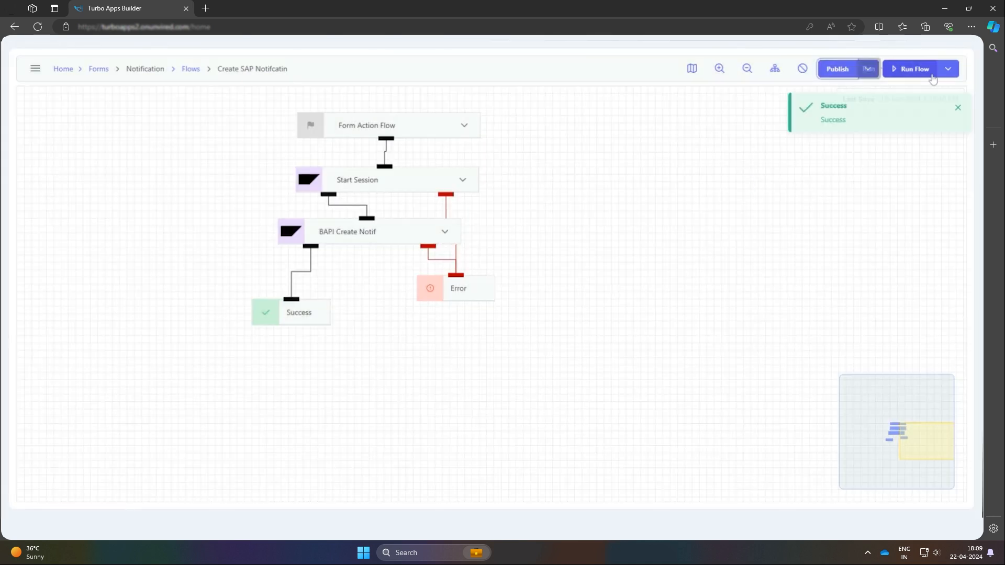
left_click(932, 75)
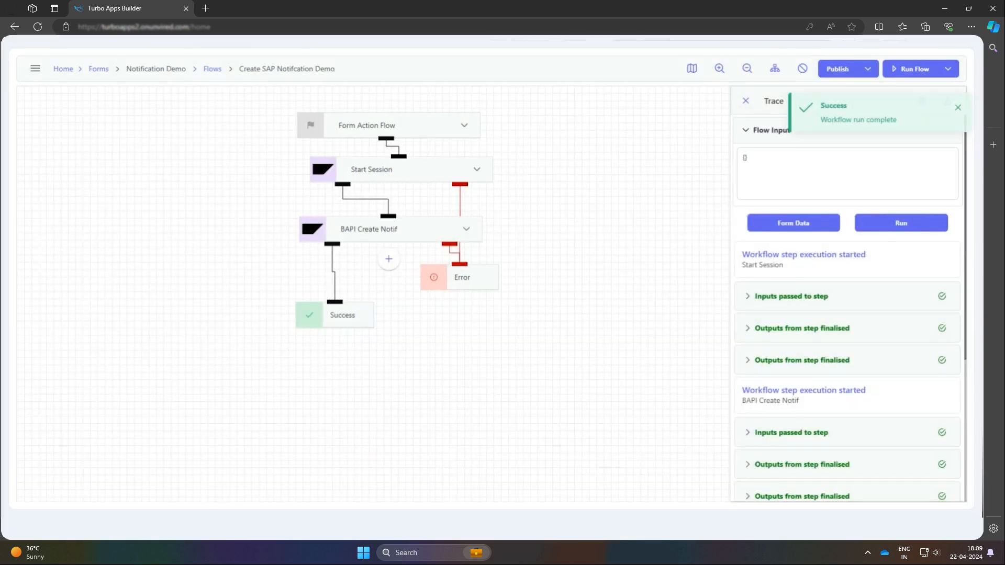
Examine the BAPI Create Notif outputs and the remaining steps in the run trace, and close the trace
left_click(784, 453)
scroll(874, 366, "down", 5)
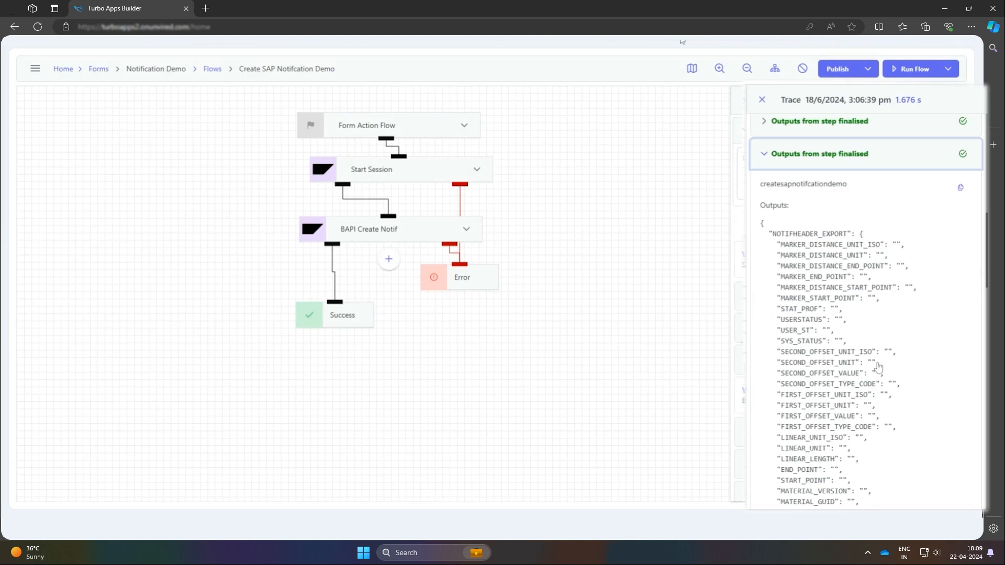
scroll(874, 366, "down", 1)
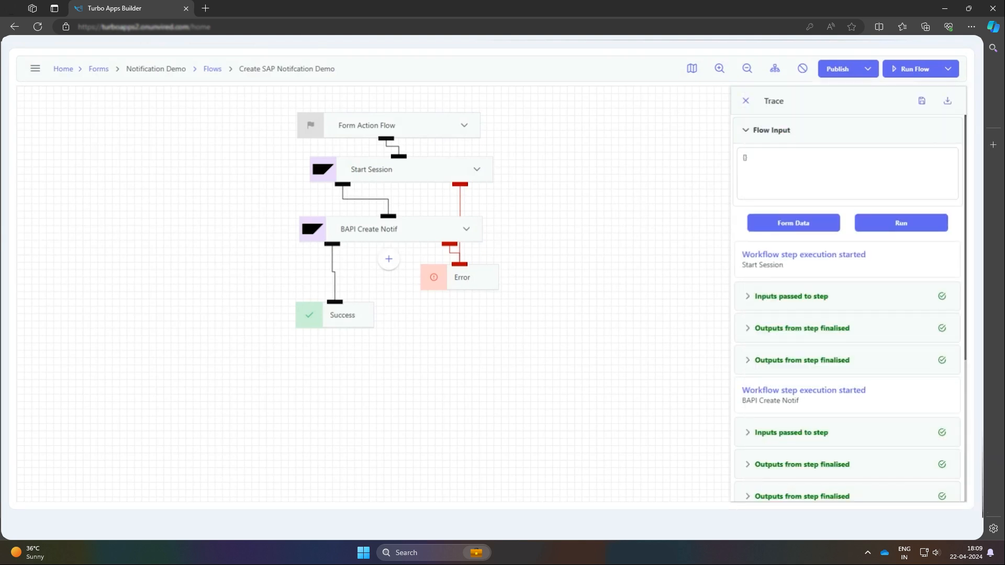
scroll(815, 355, "down", 4)
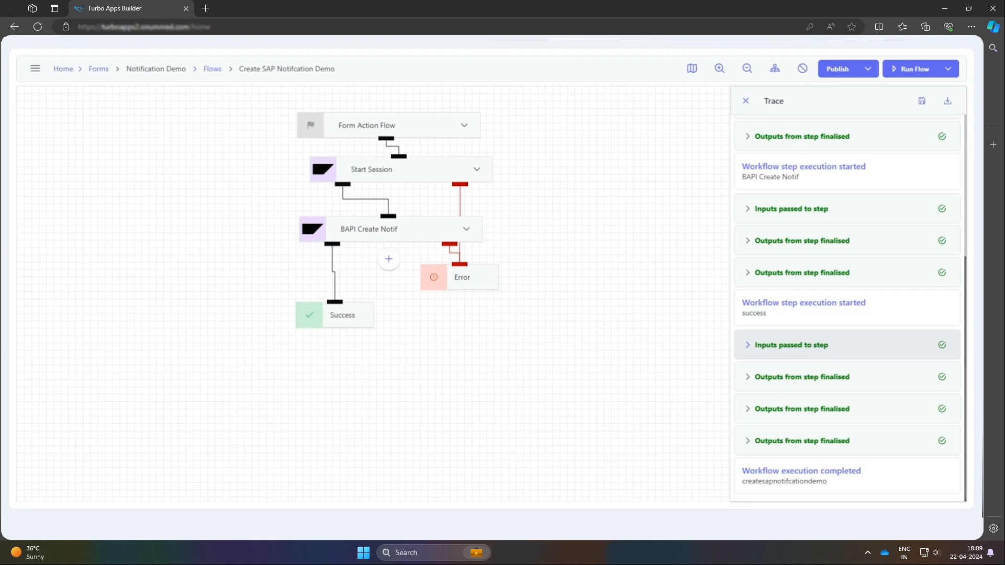
left_click(744, 102)
Add the expression node found with "js" after BAPI Create Notif and name it "Extract Notif No"
left_click(397, 258)
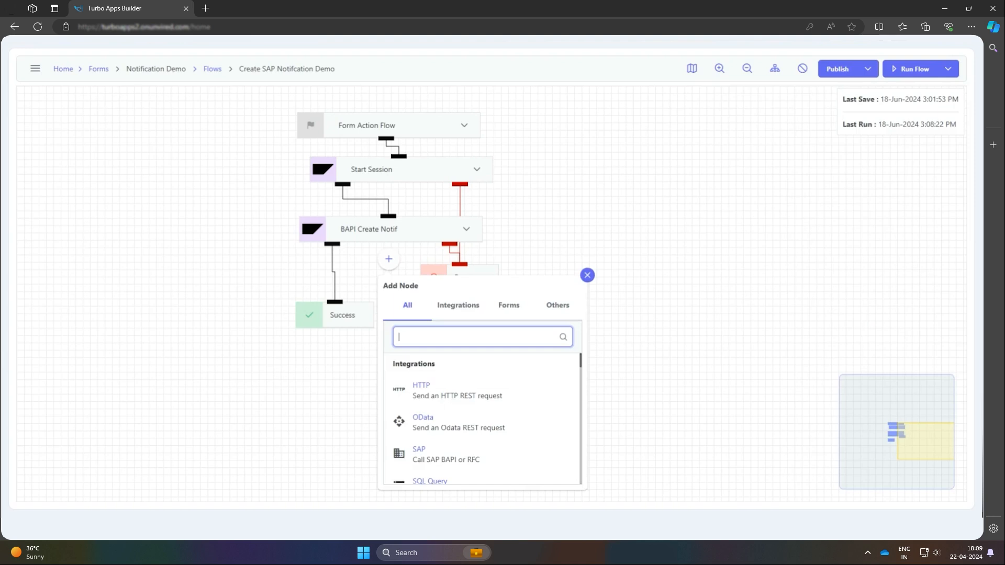
type("js")
left_click(442, 390)
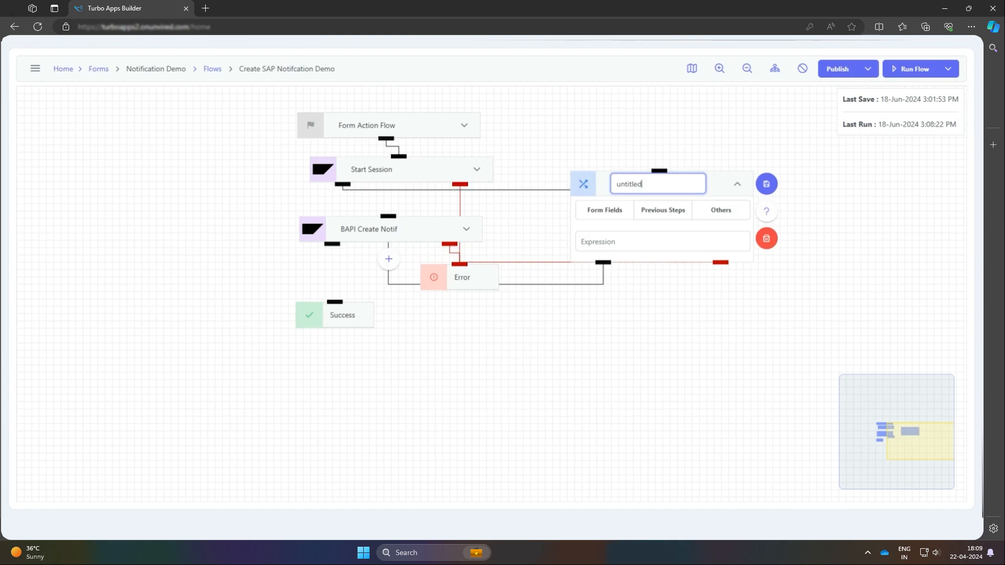
key("ctrl+a")
type("Extract Notif NO")
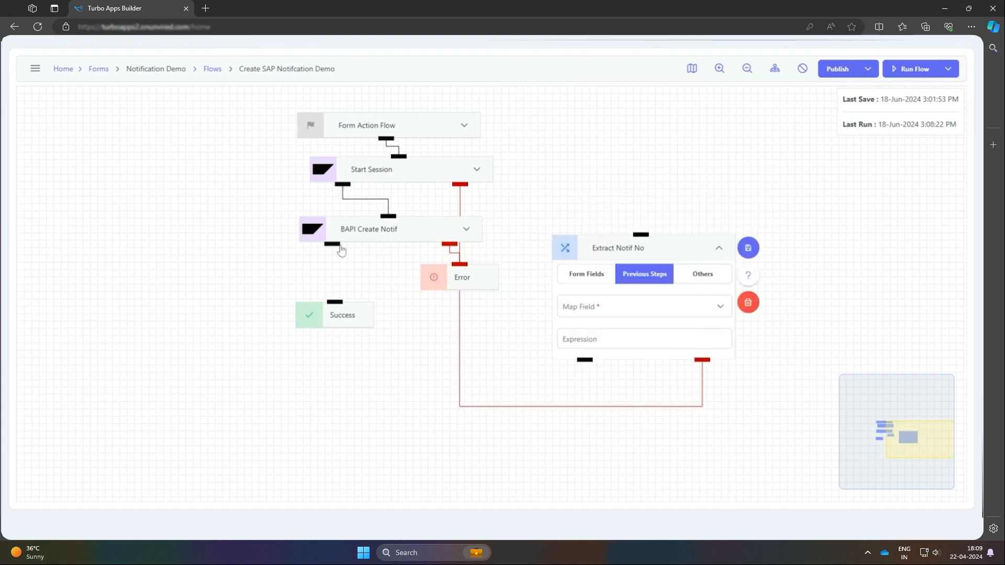
Connect BAPI Create Notif to Extract Notif No and map its field to bapicreatenotif Result
left_click_drag(339, 246, 632, 239)
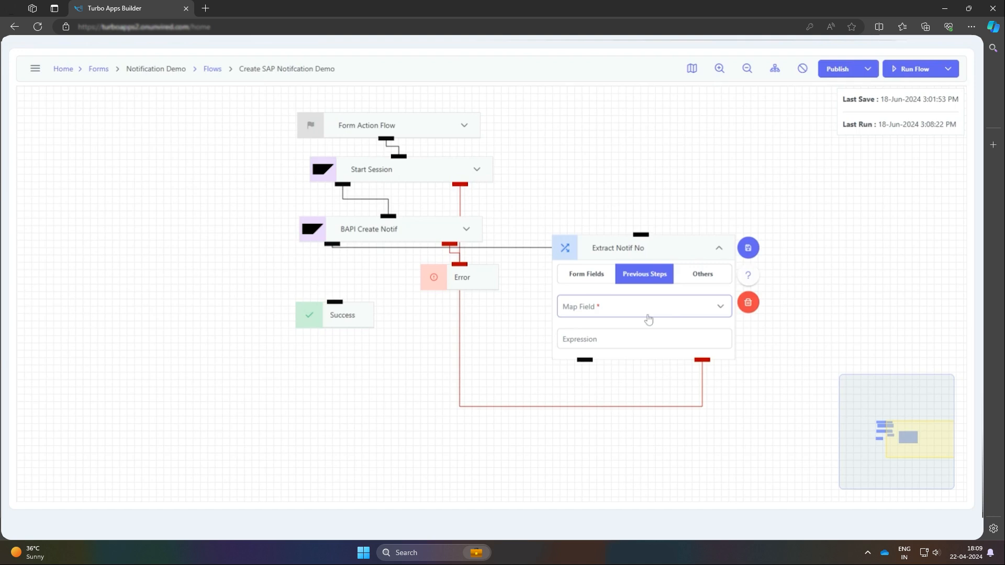
left_click(647, 314)
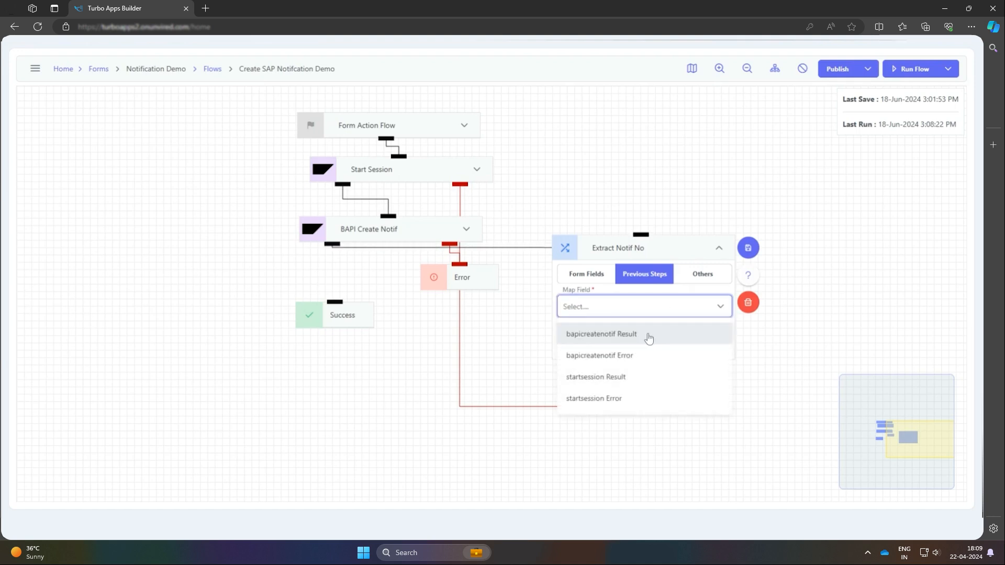
left_click(645, 334)
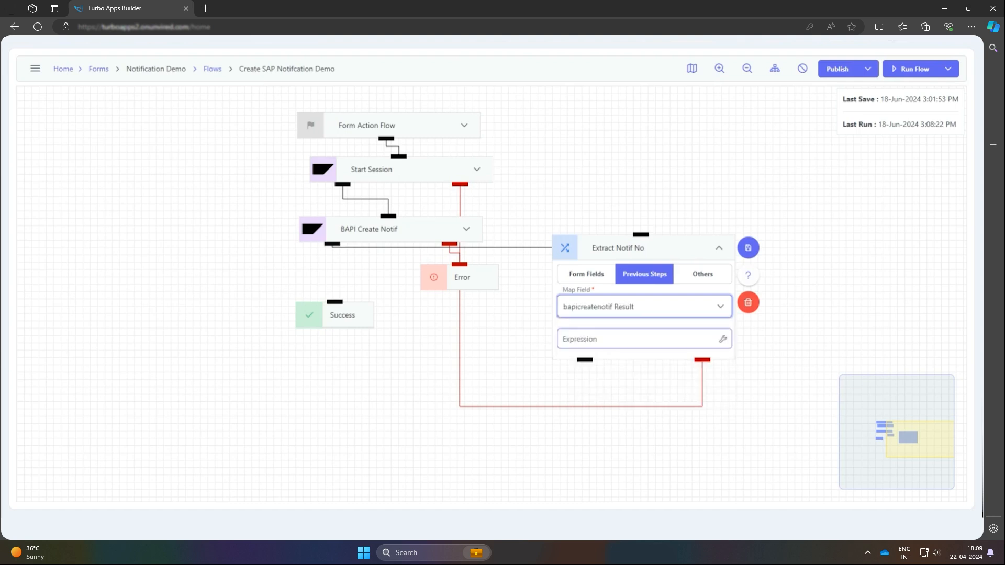
Using the pasted BAPI result JSON, set the expression to $.NOTIFHEADER_EXPORT.NOTIF_NO, and save the Extract Notif No node beneath BAPI Create Notif
left_click(723, 339)
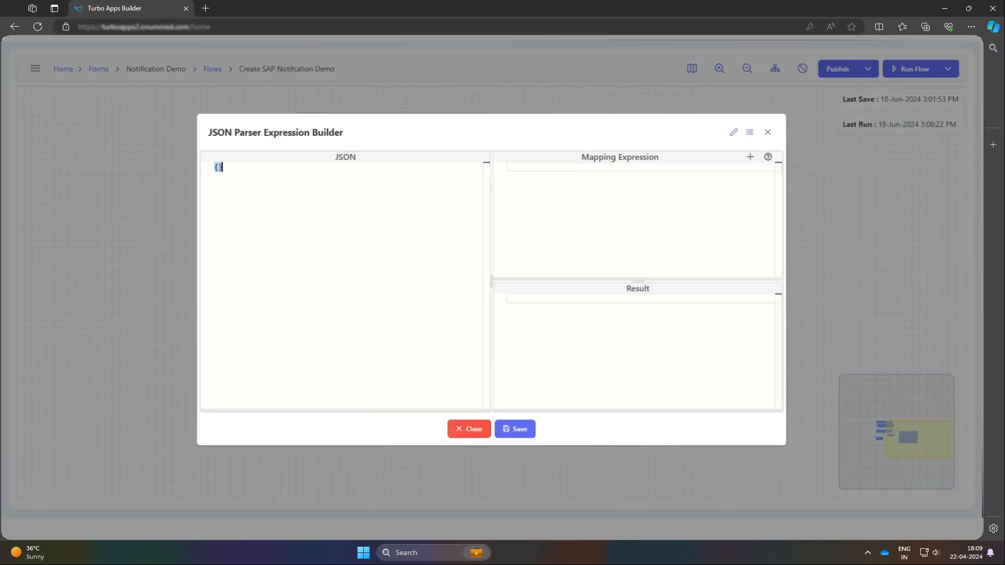
key("ctrl+v")
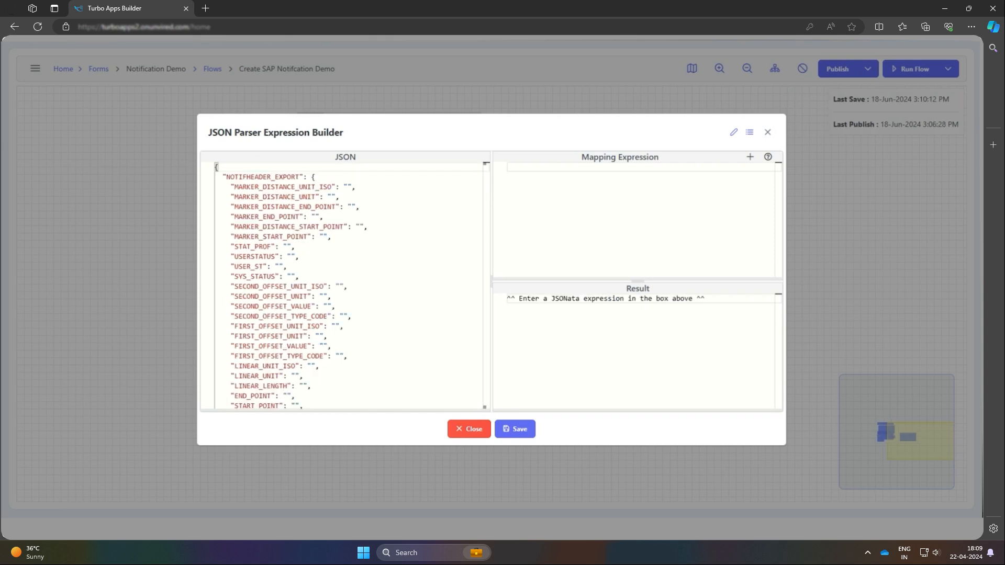
type("$.NOTIFHEADER_EXPORT.NOTIF_NO")
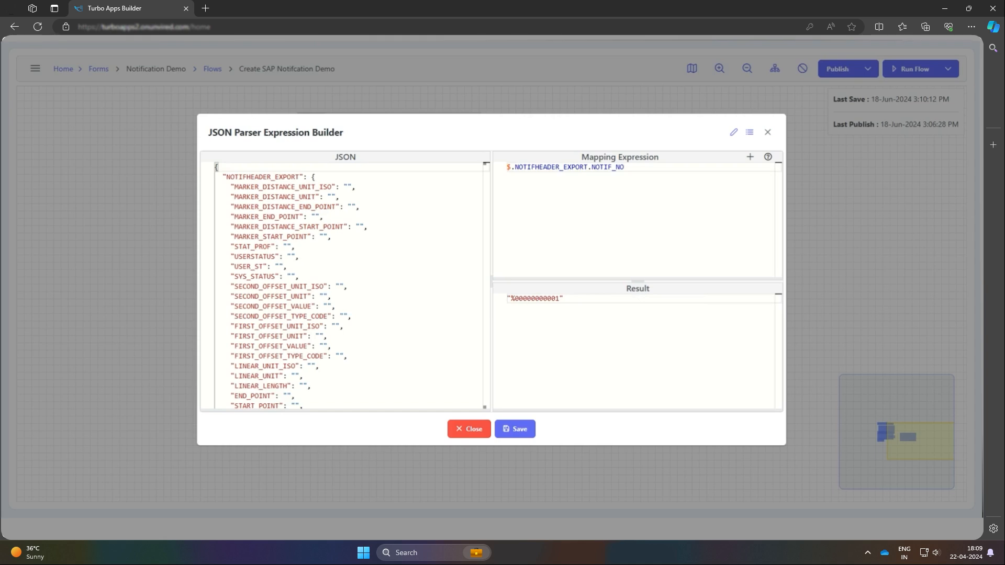
left_click(517, 430)
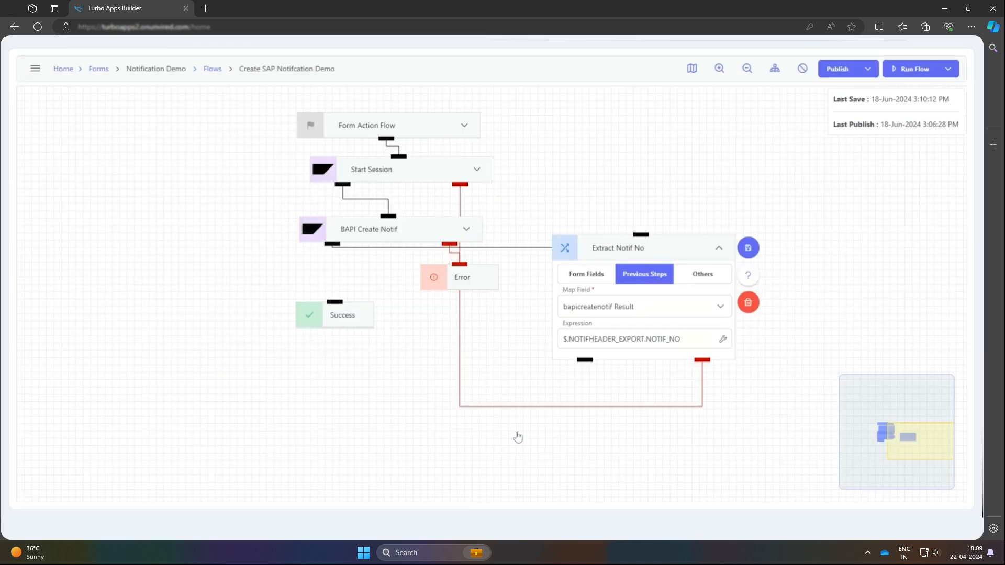
left_click(748, 248)
left_click_drag(679, 243, 415, 290)
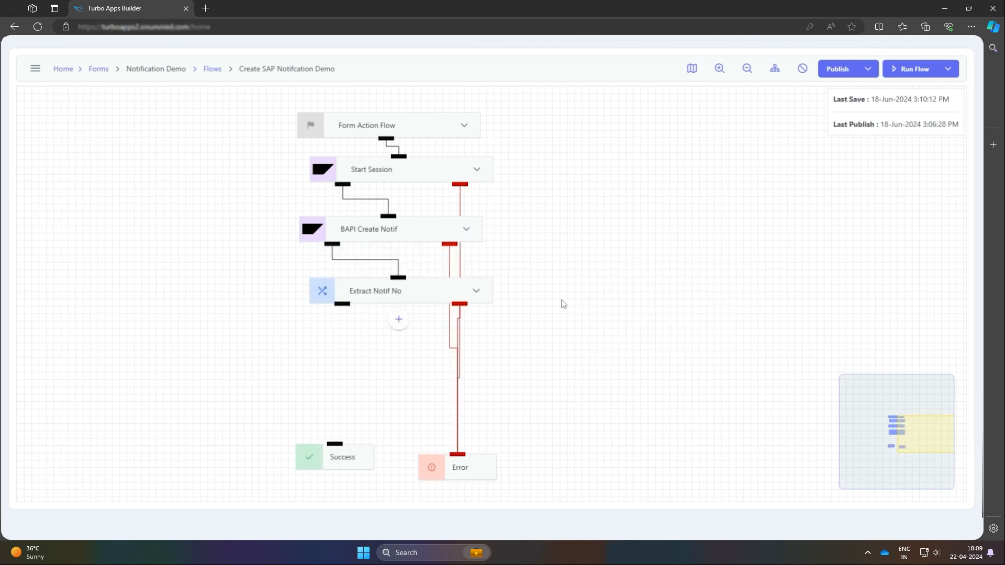
Add an SAP node after Extract Notif No, name it "BAPI save Notif" and choose the SAP server ue2
left_click(386, 315)
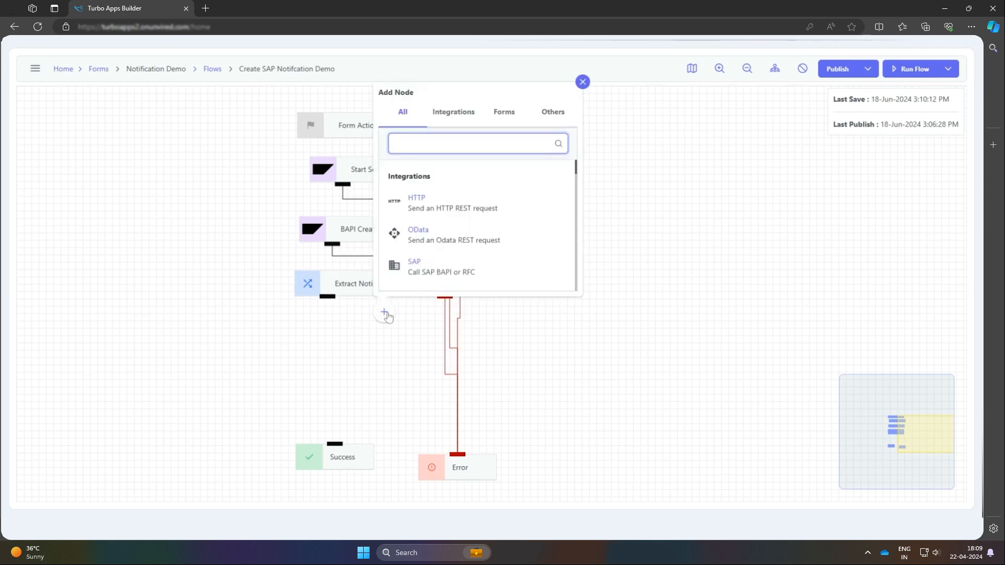
left_click(439, 268)
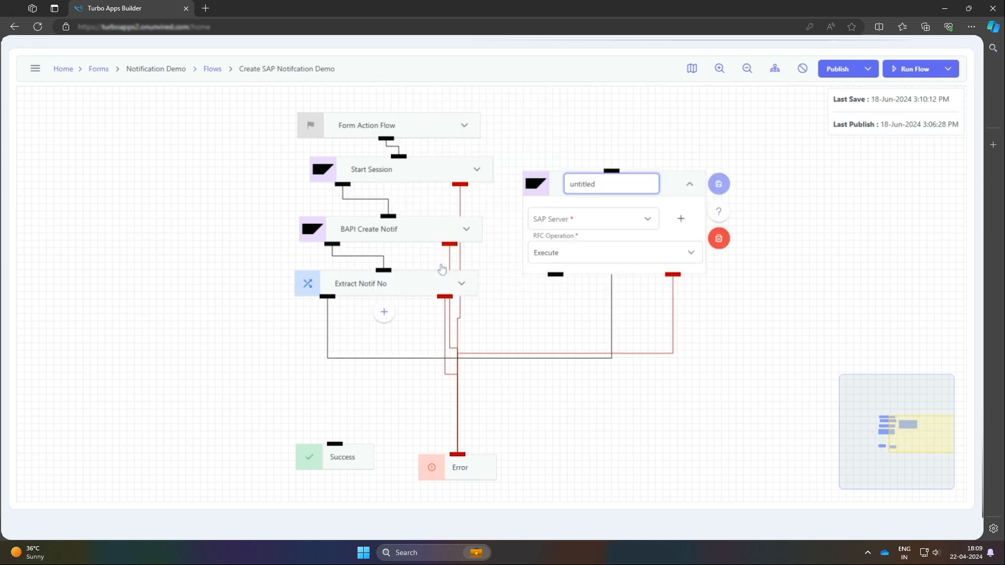
left_click_drag(670, 193, 673, 291)
type("BAPI ")
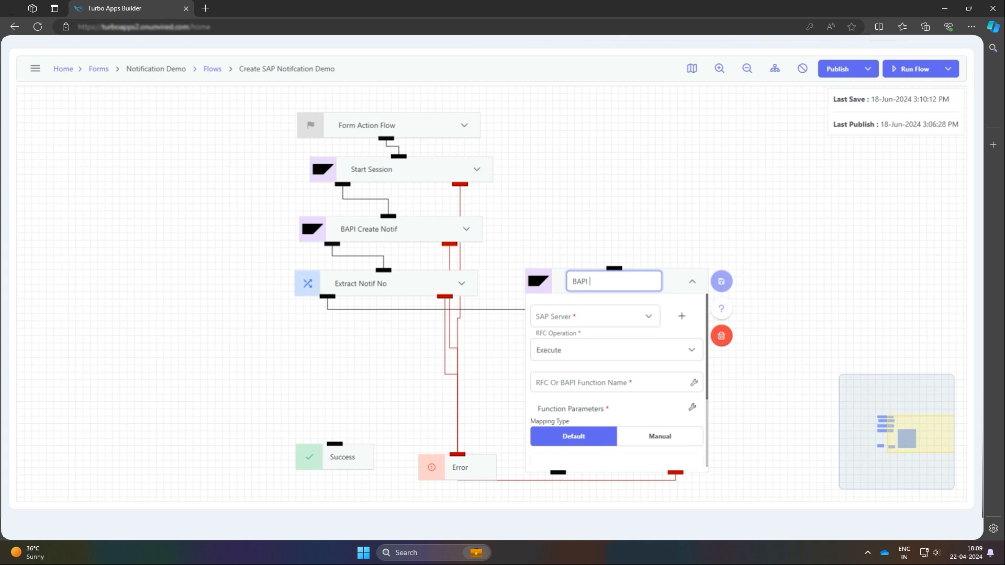
type("save Notif")
left_click(623, 322)
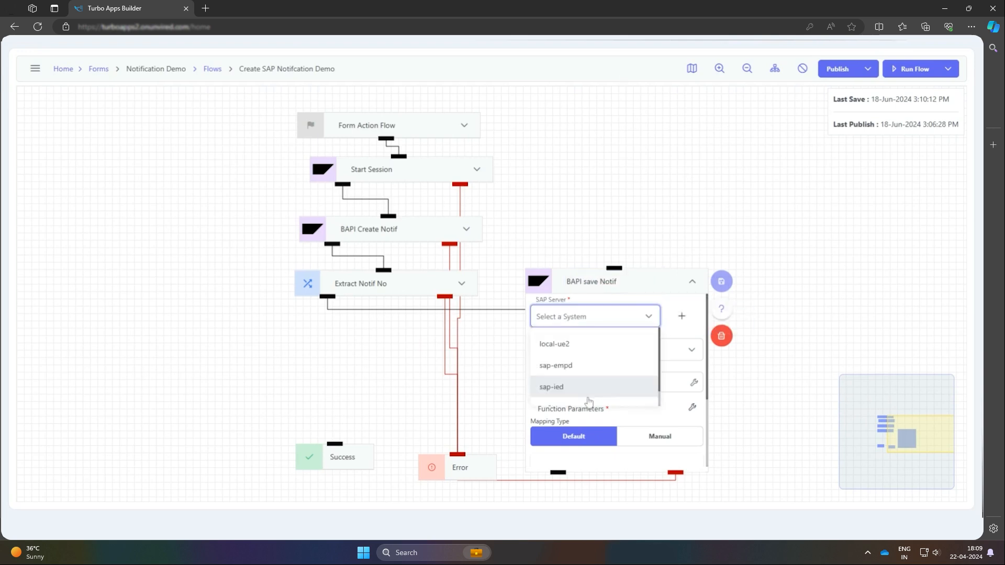
left_click(565, 396)
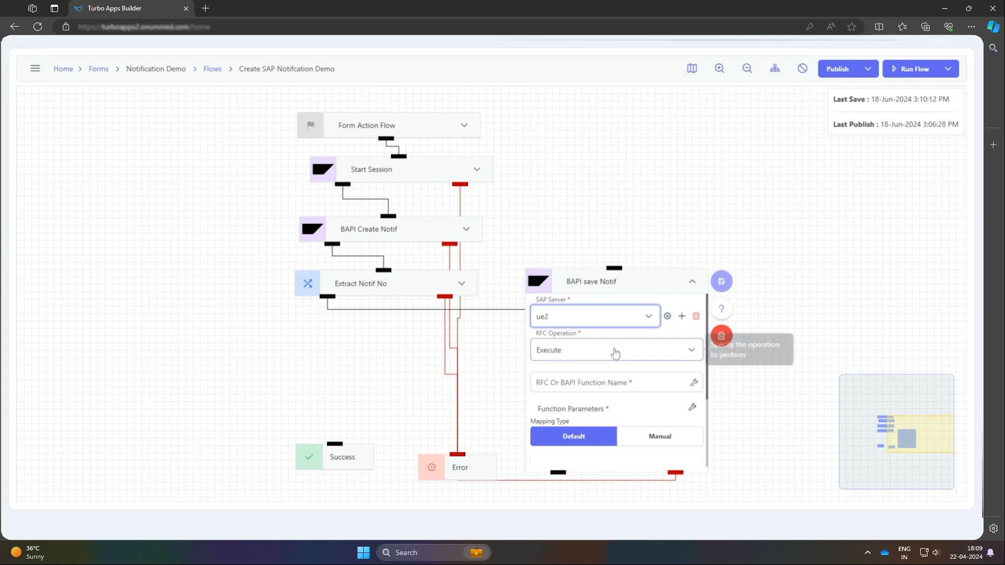
Search for BAPI_ALM_NOTIF_SAVE and set it as the function of BAPI save Notif
left_click(695, 384)
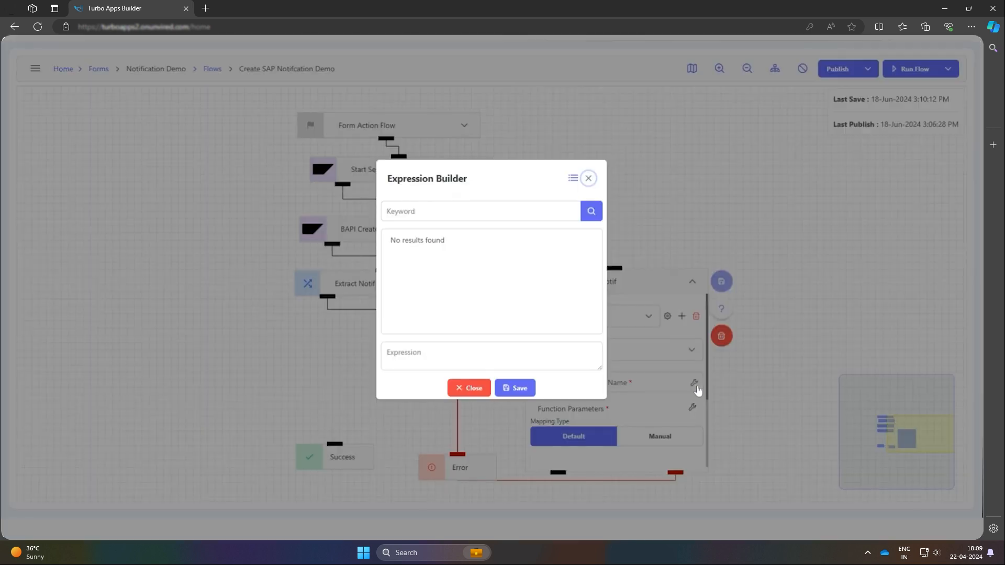
type("BAPI_ALM_NOTIF_SAVE")
left_click(591, 211)
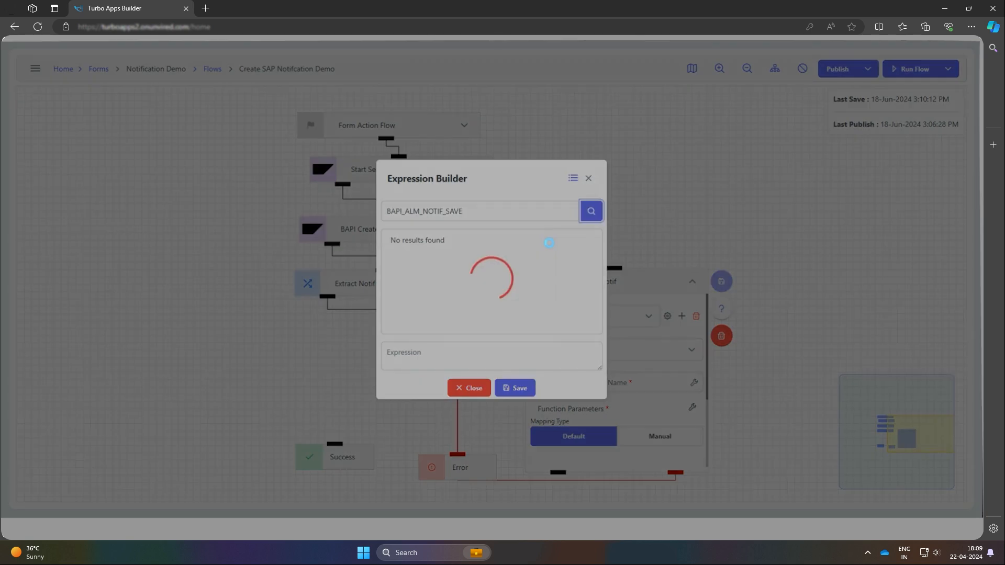
left_click(550, 248)
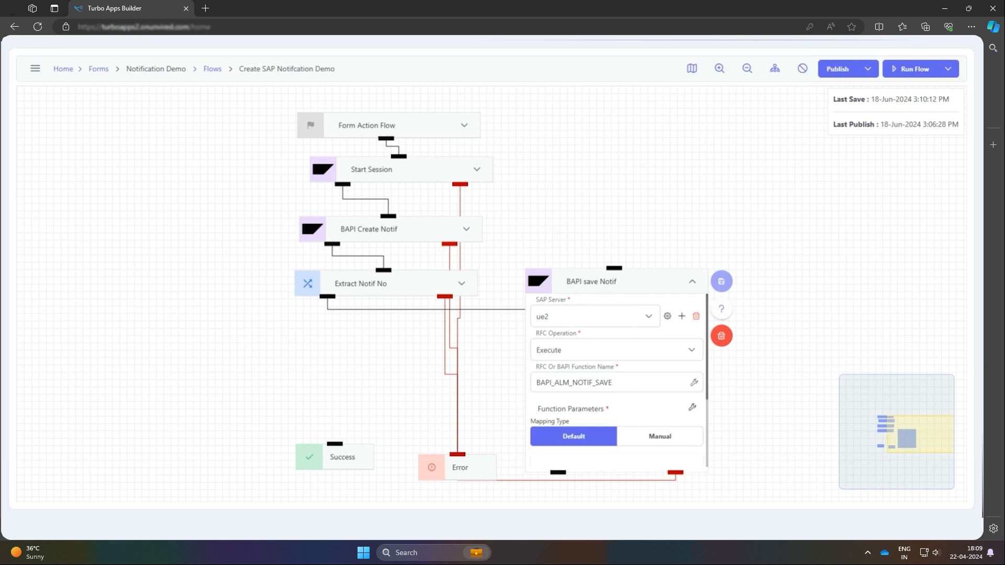
Set the function parameters of BAPI save Notif to RFC input NUMBER and RFC output NOTIFHEADER, and save them
scroll(609, 400, "down", 1)
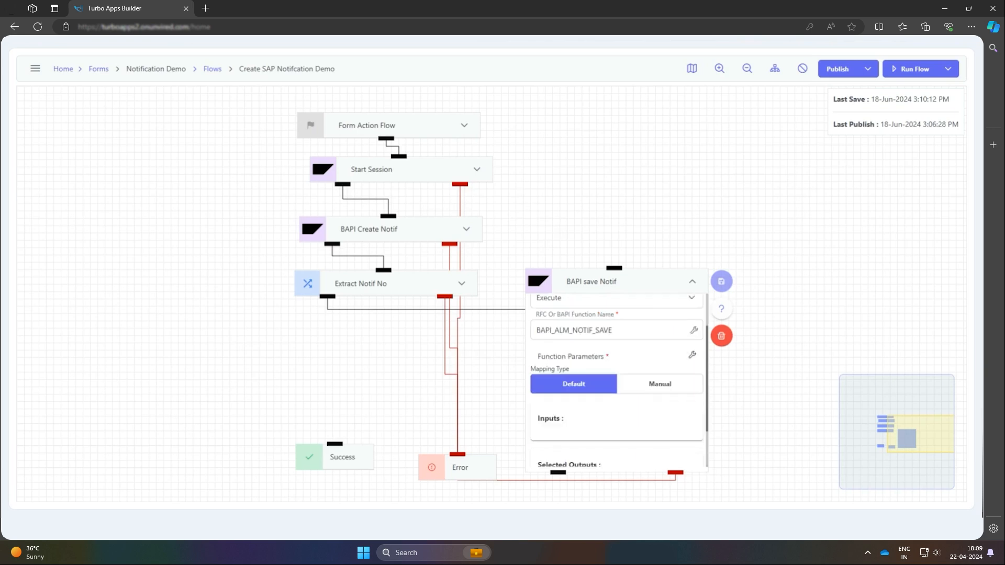
scroll(692, 411, "up", 1)
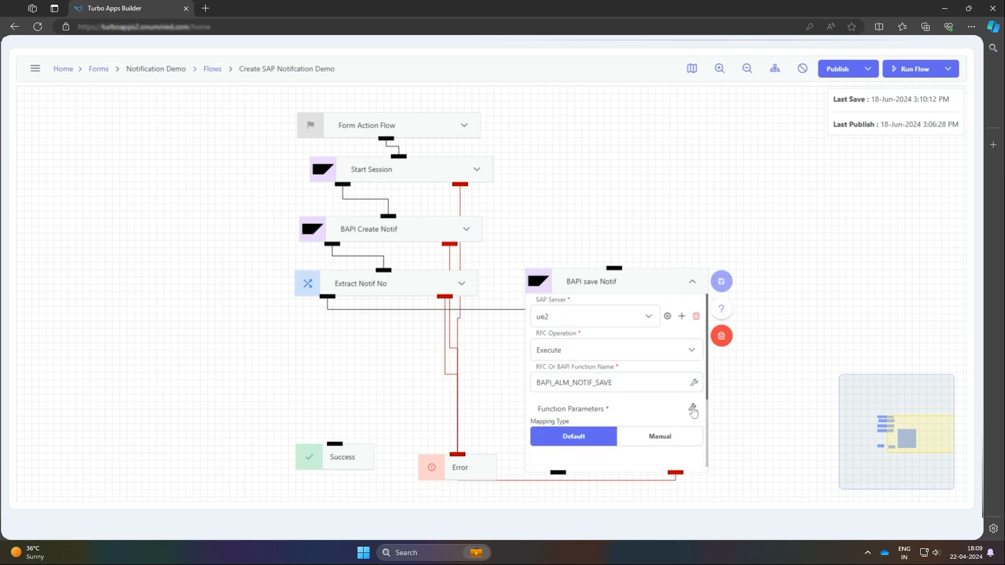
left_click(693, 408)
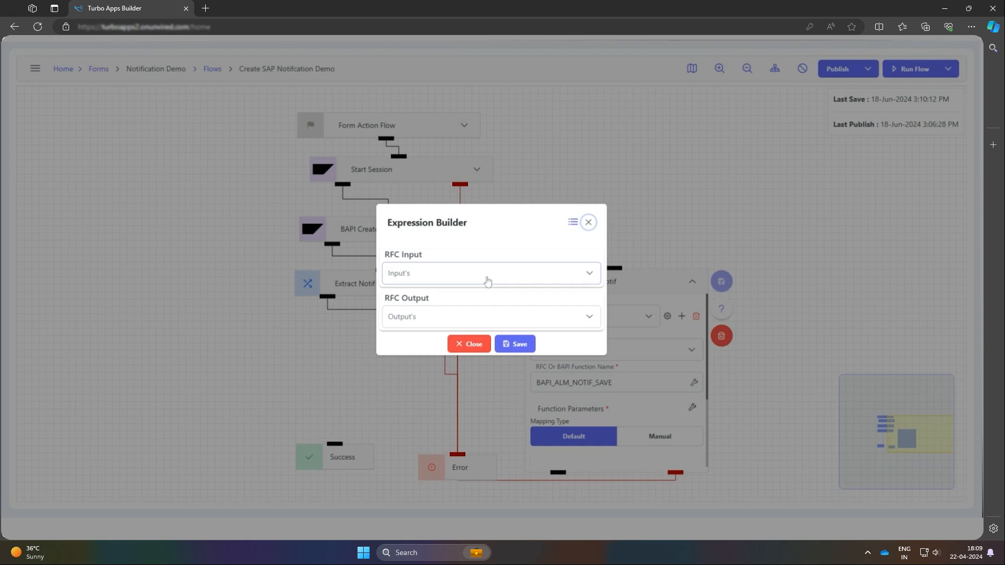
left_click(471, 275)
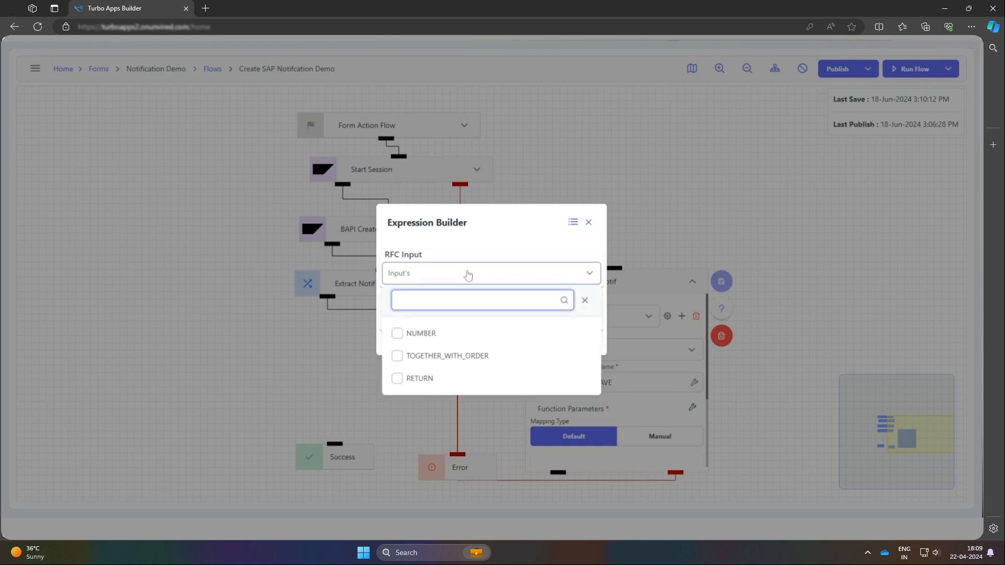
left_click(397, 334)
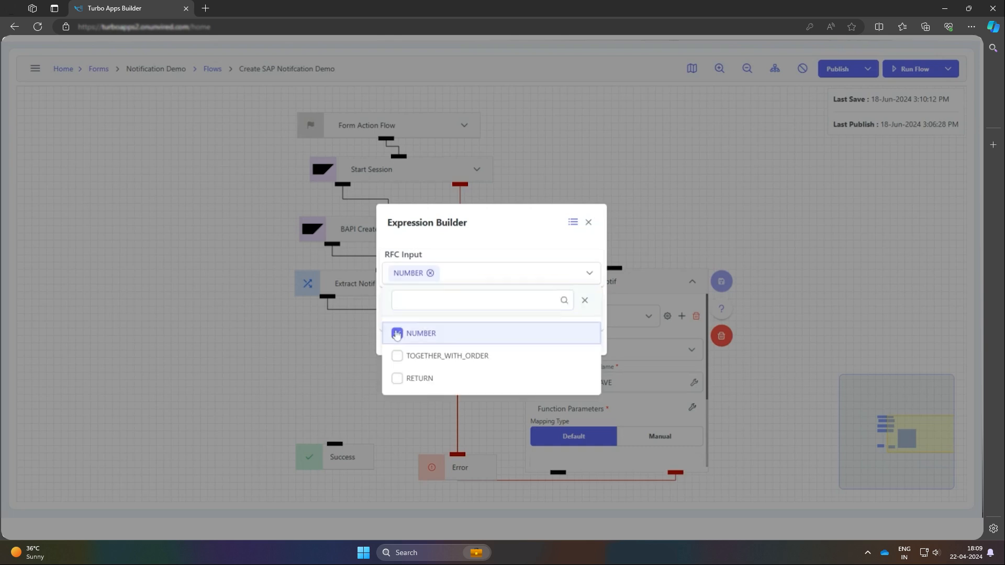
left_click(587, 275)
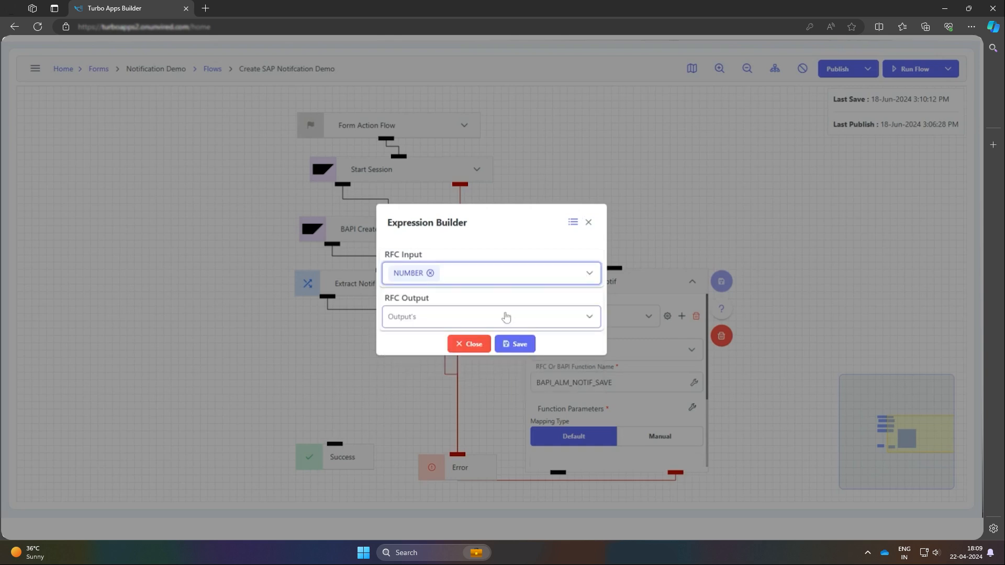
left_click(506, 317)
left_click(496, 376)
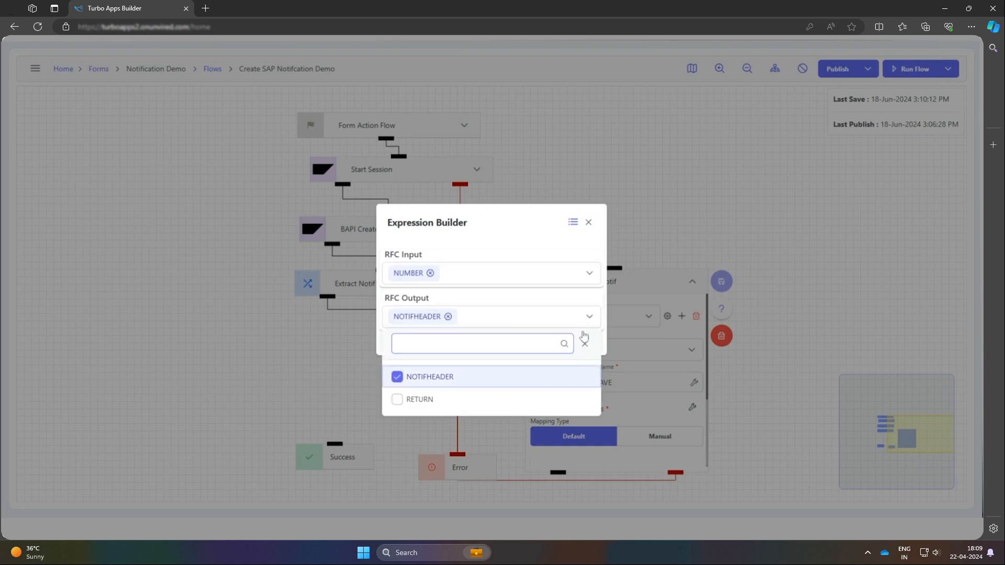
left_click(584, 341)
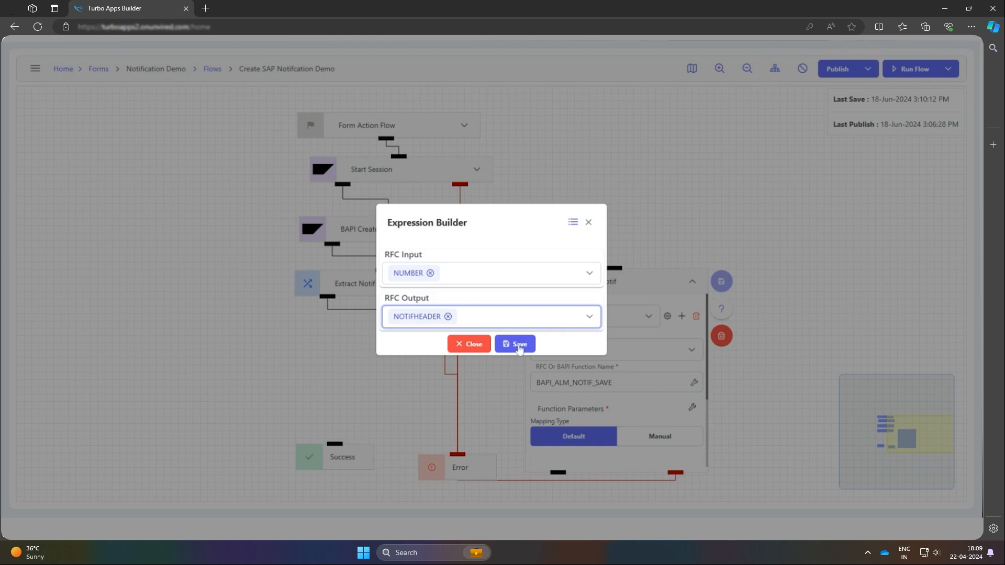
left_click(519, 345)
Map the NUMBER input to the extractnotifno Result and save the BAPI save Notif node, placing it beneath Extract Notif No
scroll(554, 369, "down", 3)
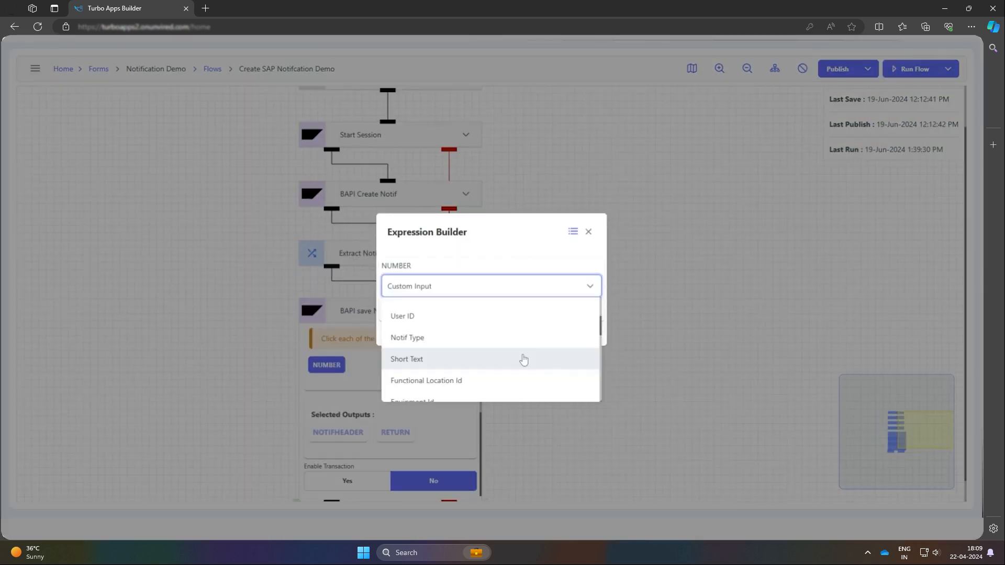
scroll(520, 356, "down", 3)
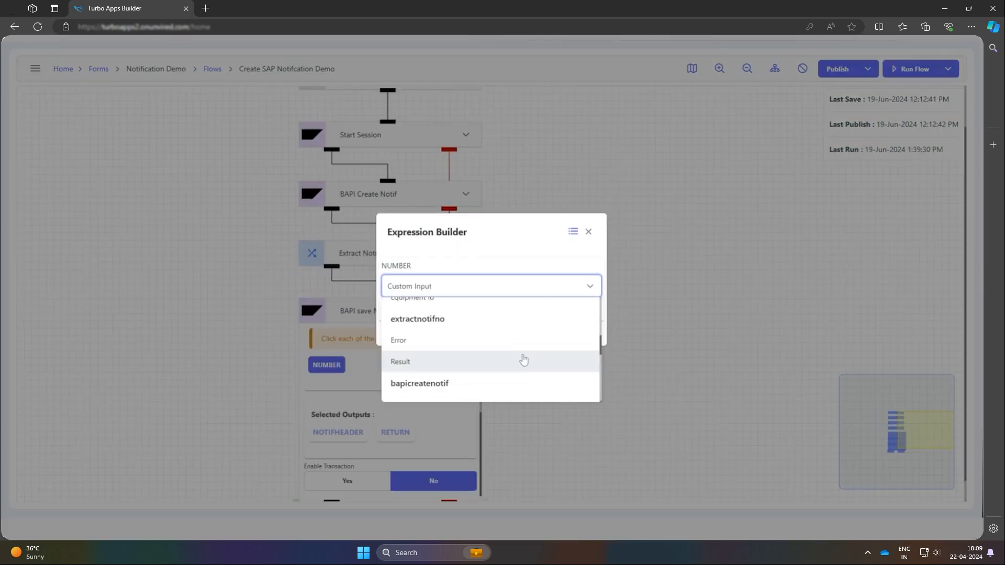
left_click(523, 361)
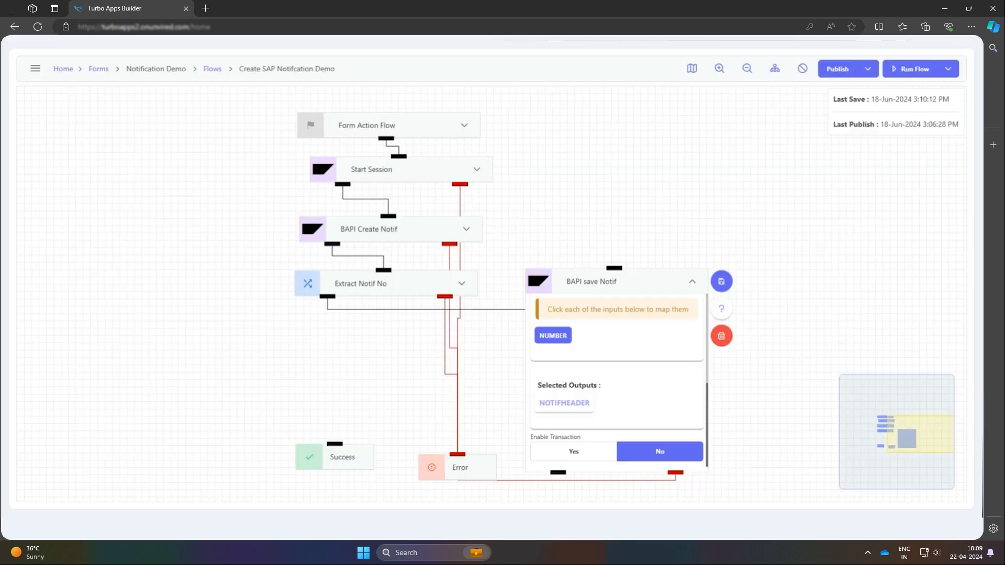
left_click(726, 284)
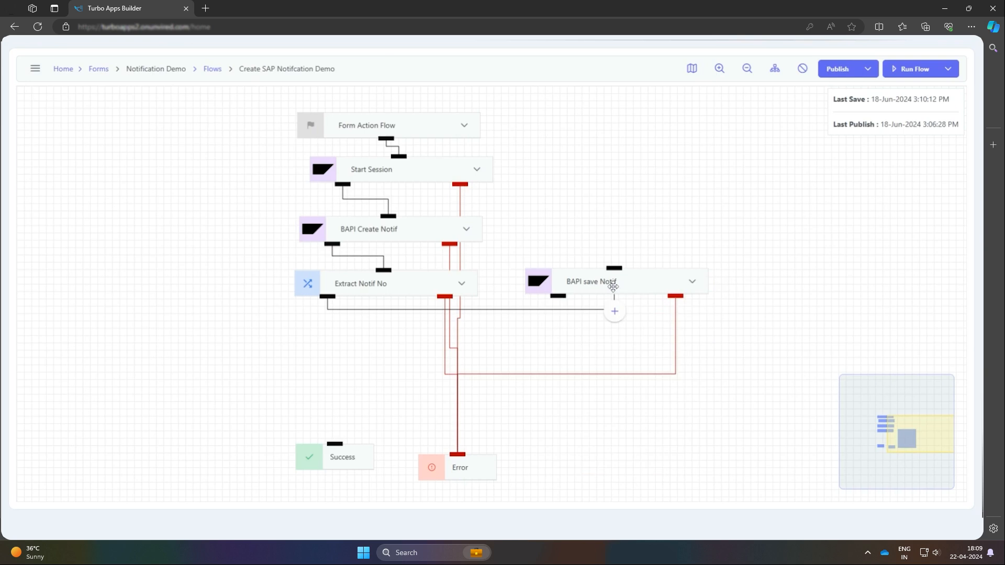
left_click_drag(613, 286, 393, 334)
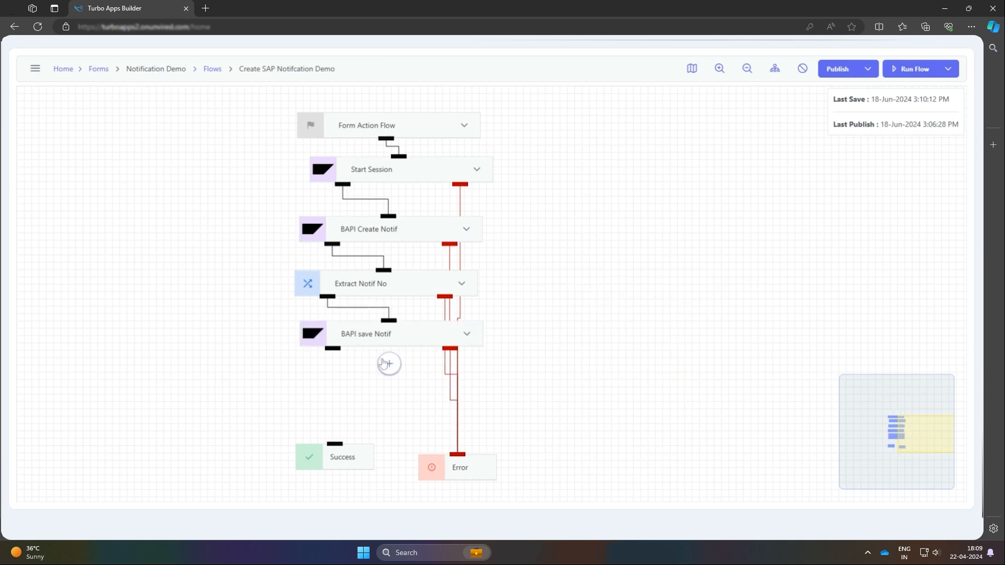
Add an SAP node after BAPI save Notif, name it "BAPI Commit" and choose the SAP server ue2
left_click(387, 364)
left_click(482, 327)
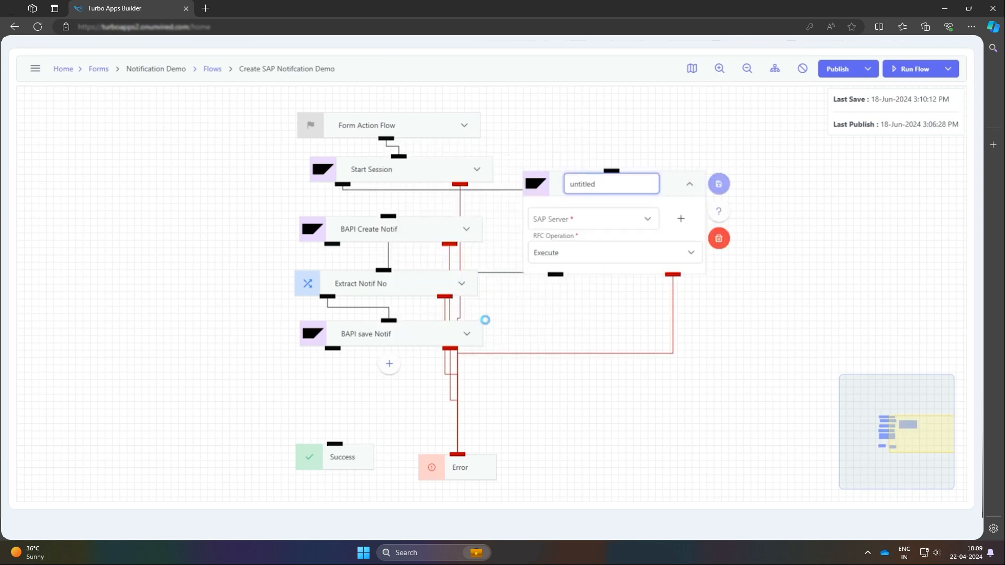
key("BackSpace")
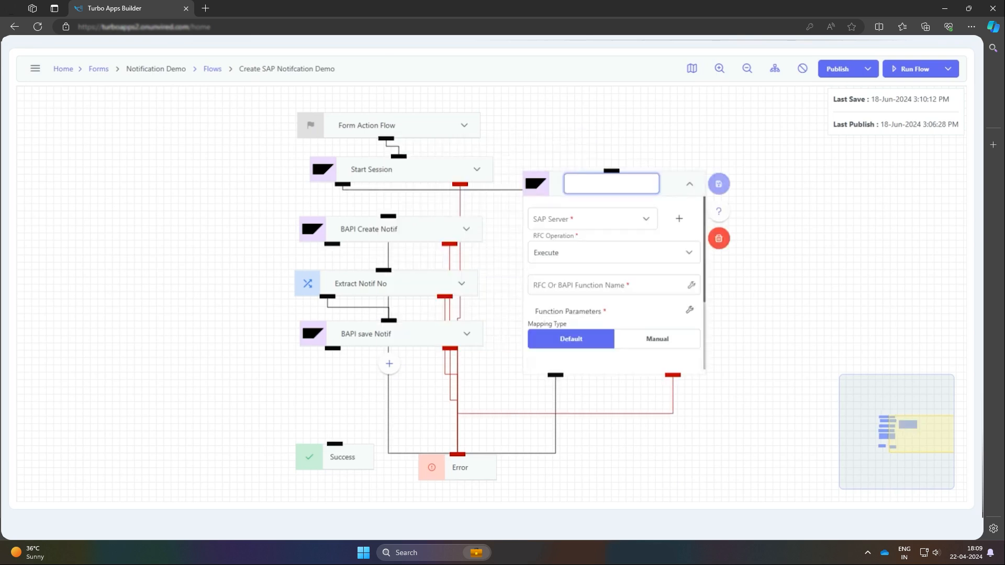
type("BAPI Commit")
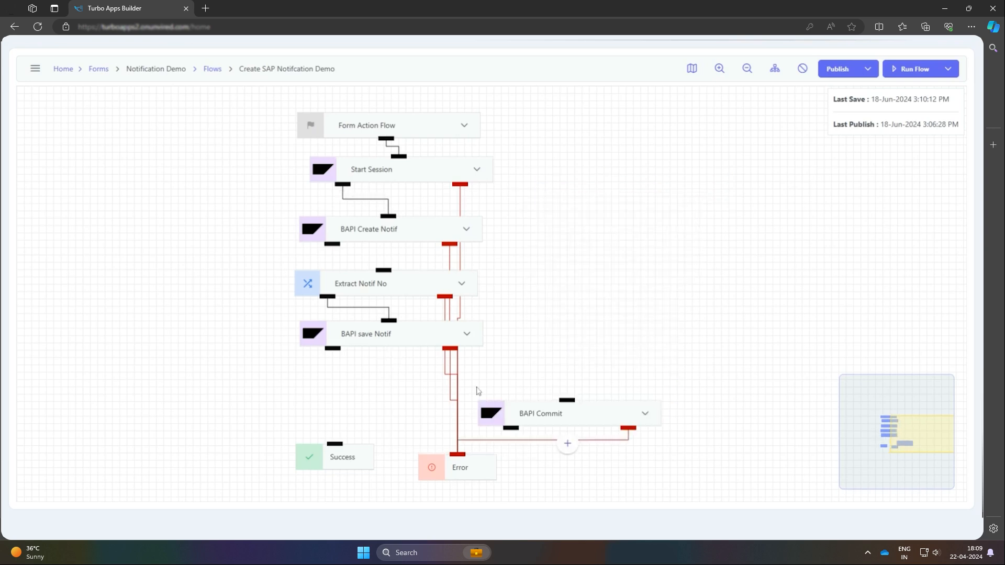
left_click(477, 388)
left_click_drag(524, 407, 380, 374)
left_click_drag(330, 244, 381, 271)
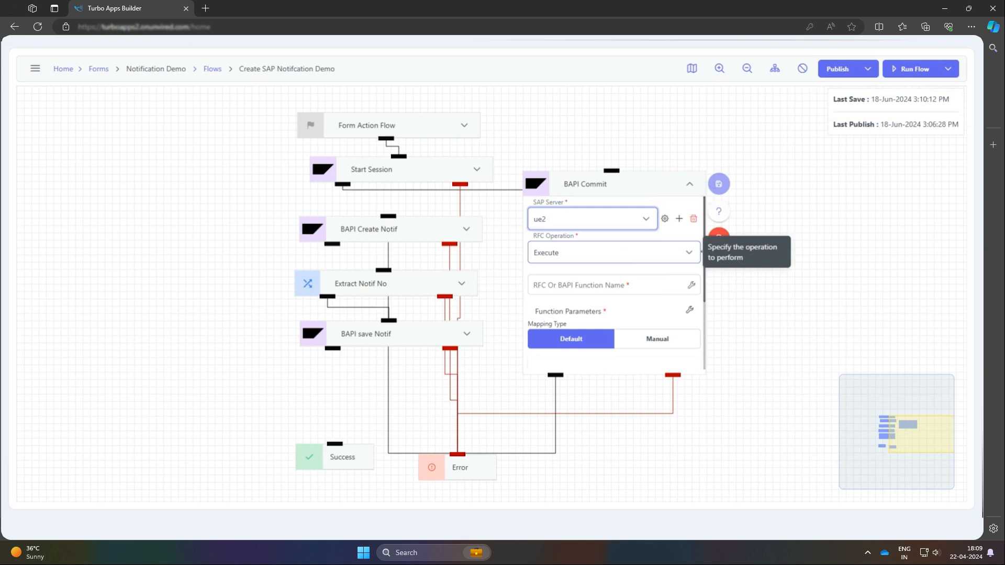
Keep the Execute RFC operation for BAPI Commit and set its function name to BAPI_TRANSACTION_COMMIT
left_click(613, 253)
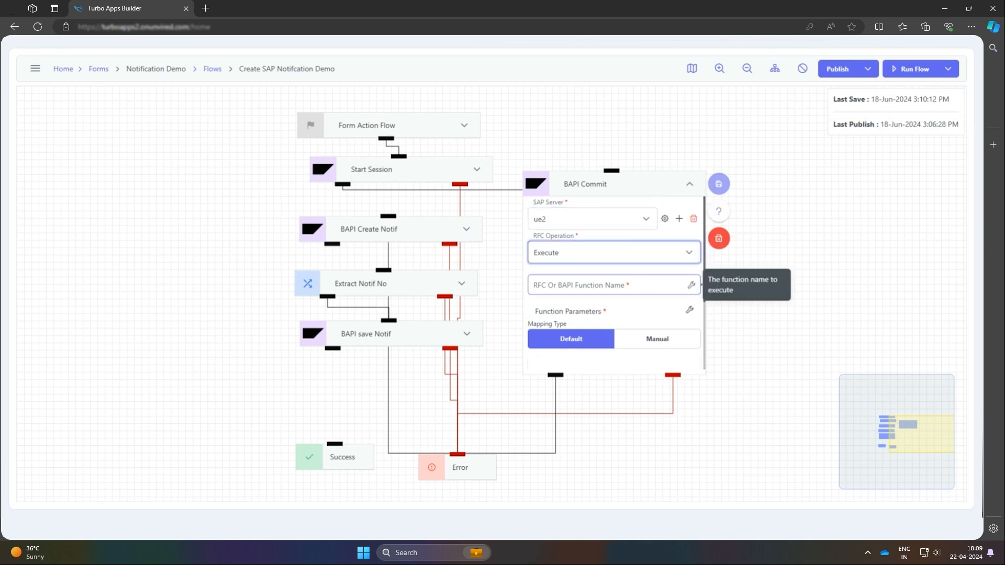
left_click(607, 285)
type("BAPI_TRANSACTION_COMMIT")
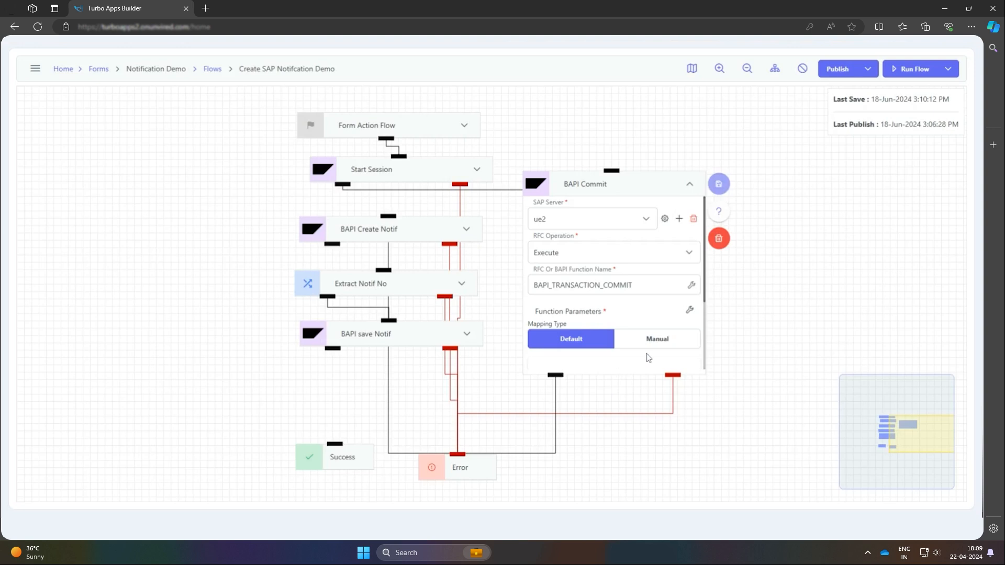
Set the function parameters of BAPI Commit to RFC input WAIT and RFC output RETURN, and save them
left_click(690, 311)
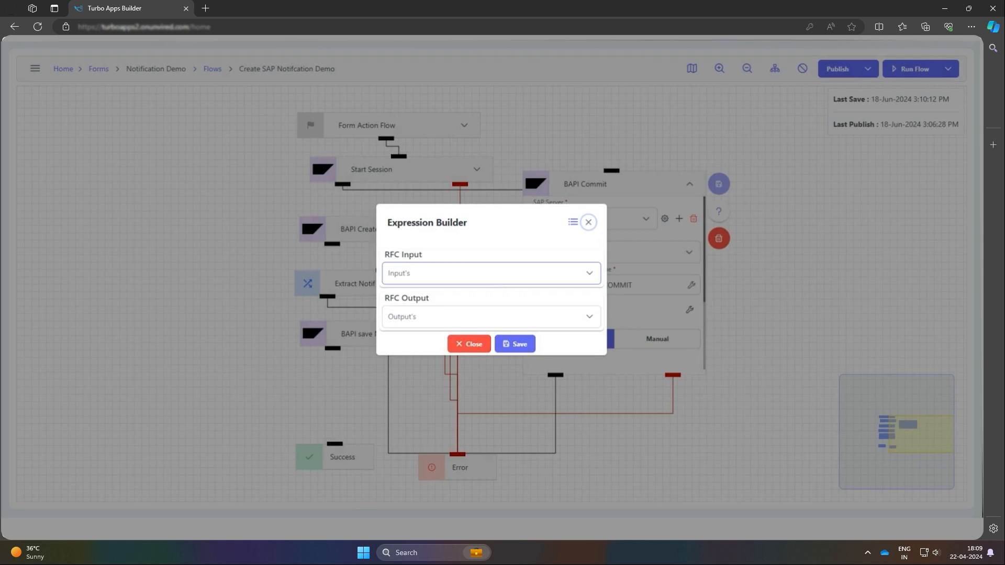
left_click(491, 273)
left_click(492, 334)
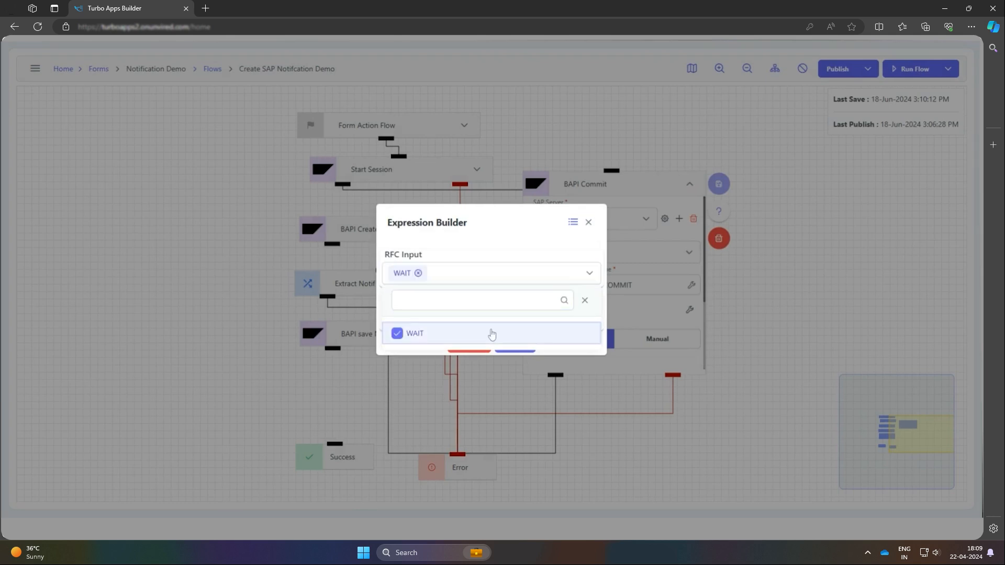
left_click(581, 272)
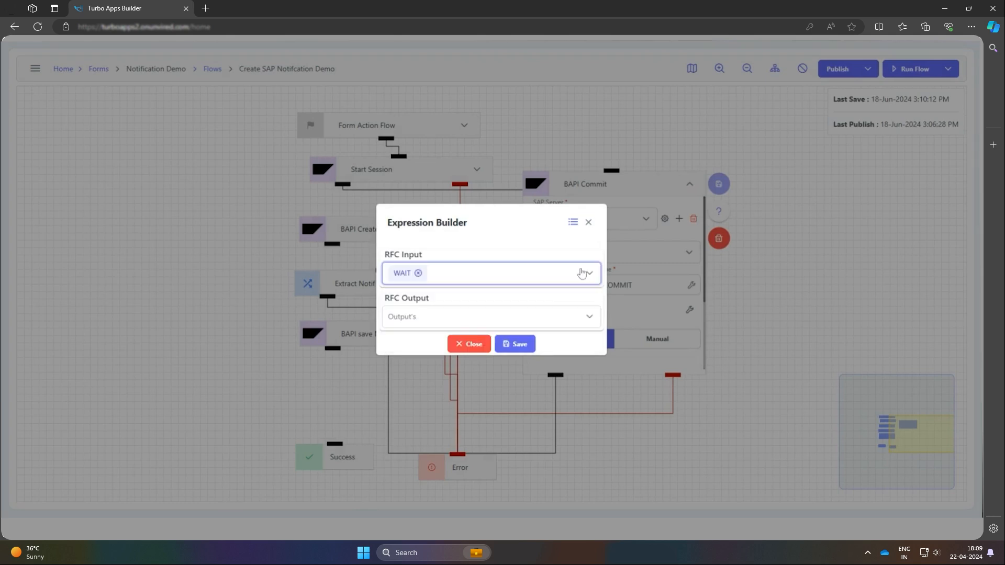
left_click(497, 318)
left_click(476, 378)
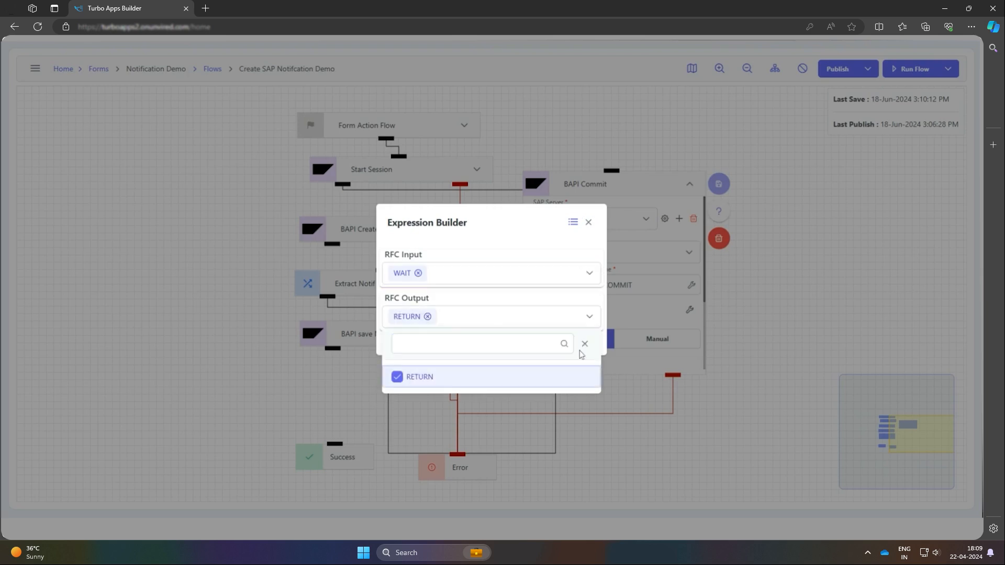
left_click(584, 343)
Map the WAIT input to a custom input of X and save the BAPI Commit node
left_click(545, 266)
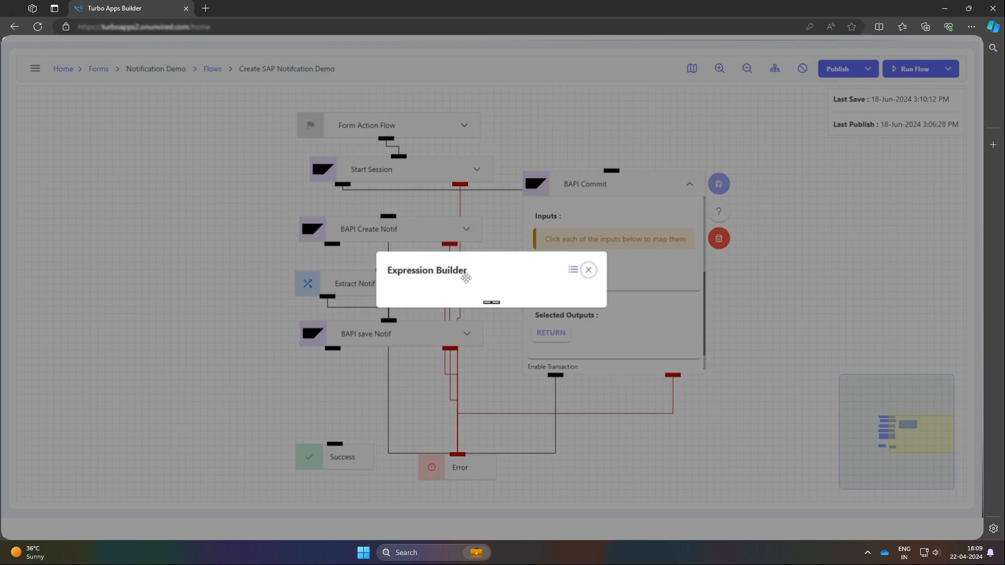
left_click(468, 300)
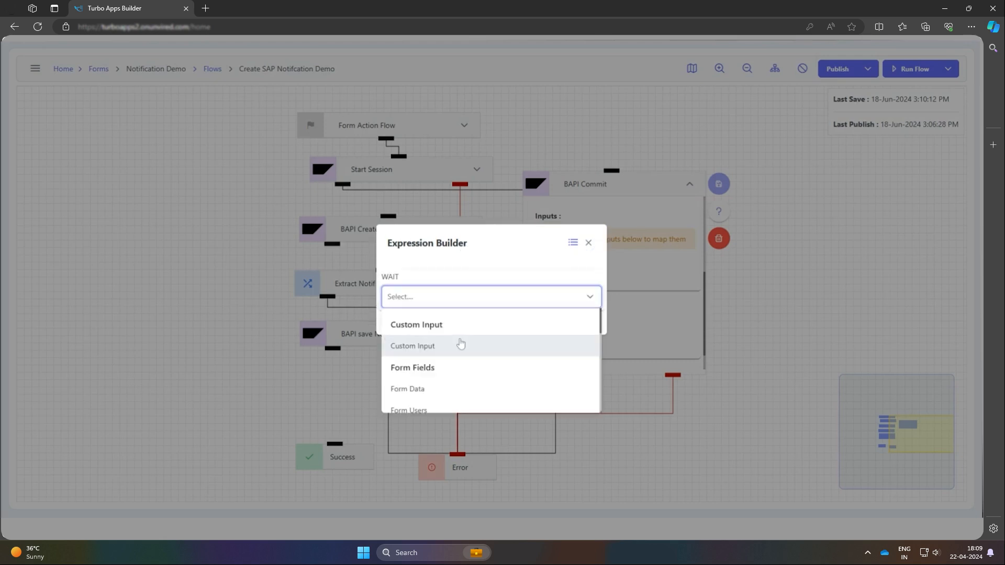
left_click(460, 344)
left_click(463, 310)
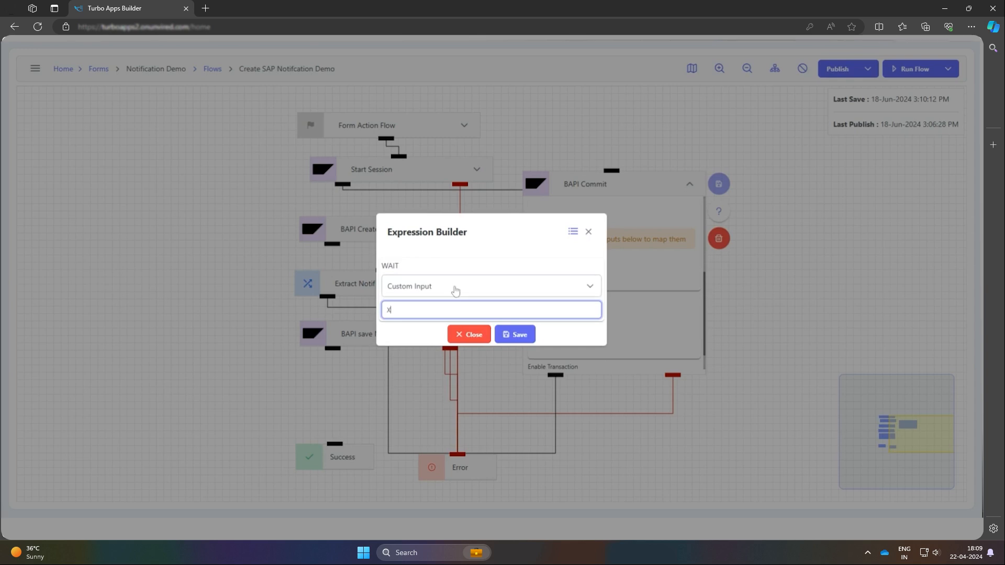
left_click(523, 339)
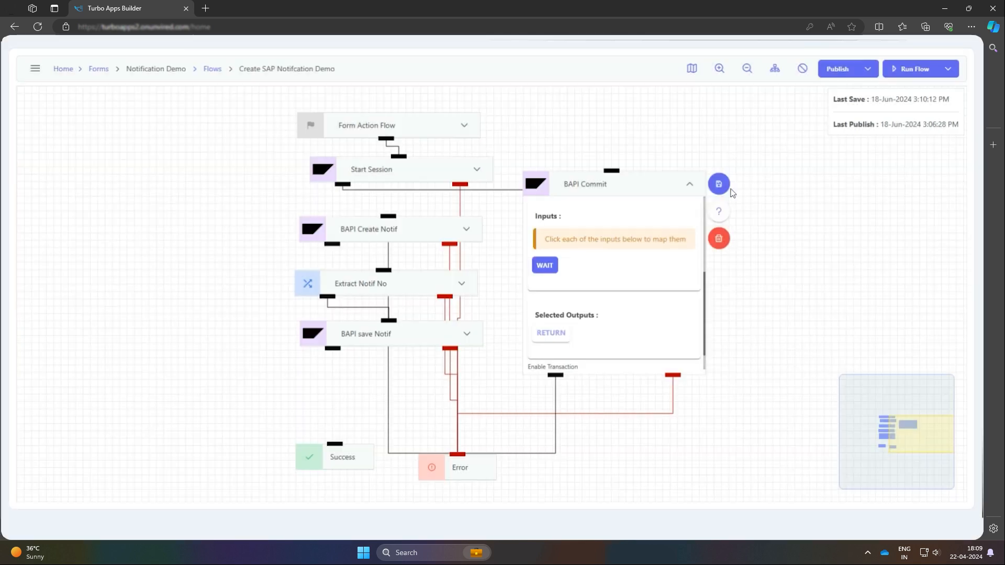
left_click(719, 184)
Add an SAP node after BAPI Commit and name it "End Session"
left_click(380, 416)
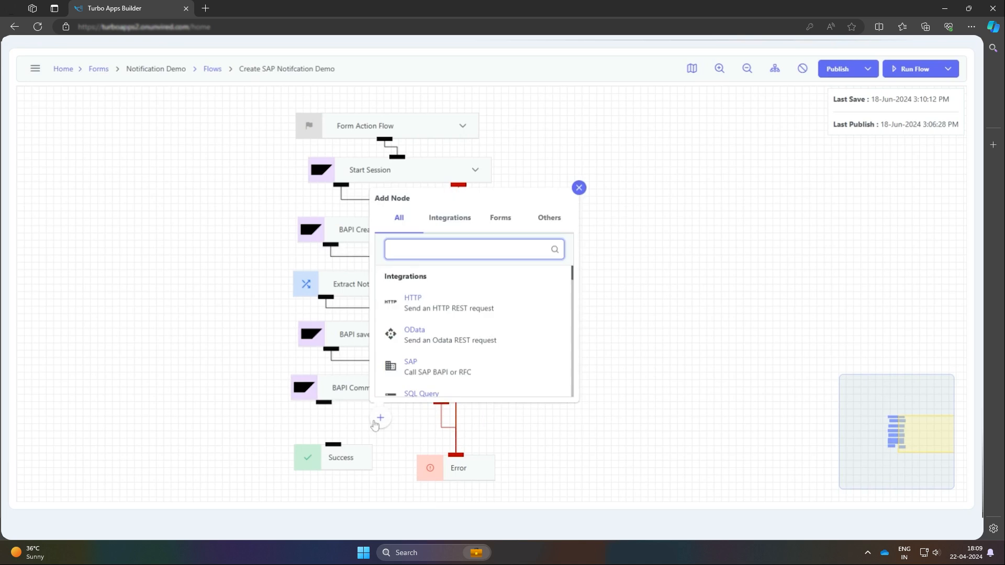
left_click(454, 375)
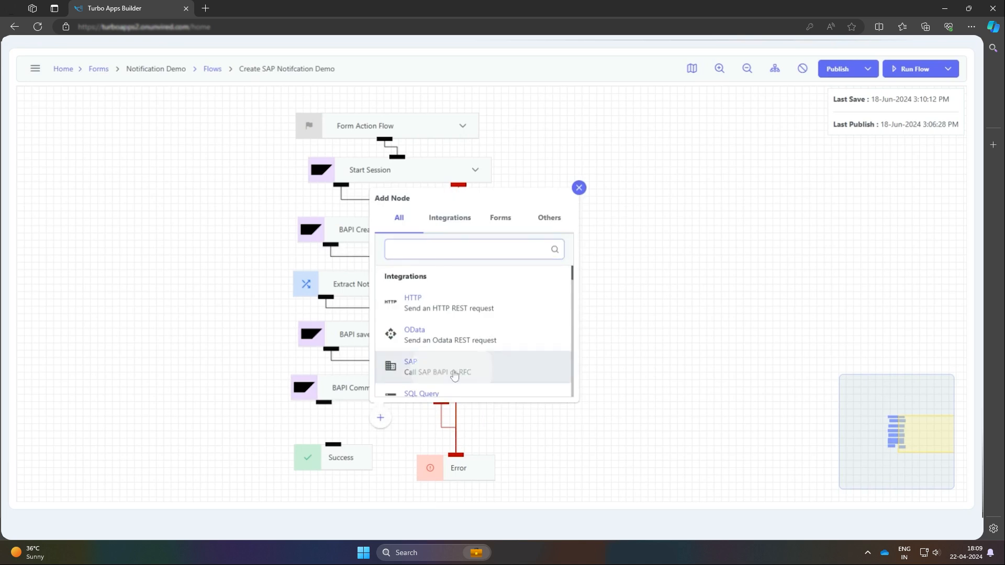
type("End Session")
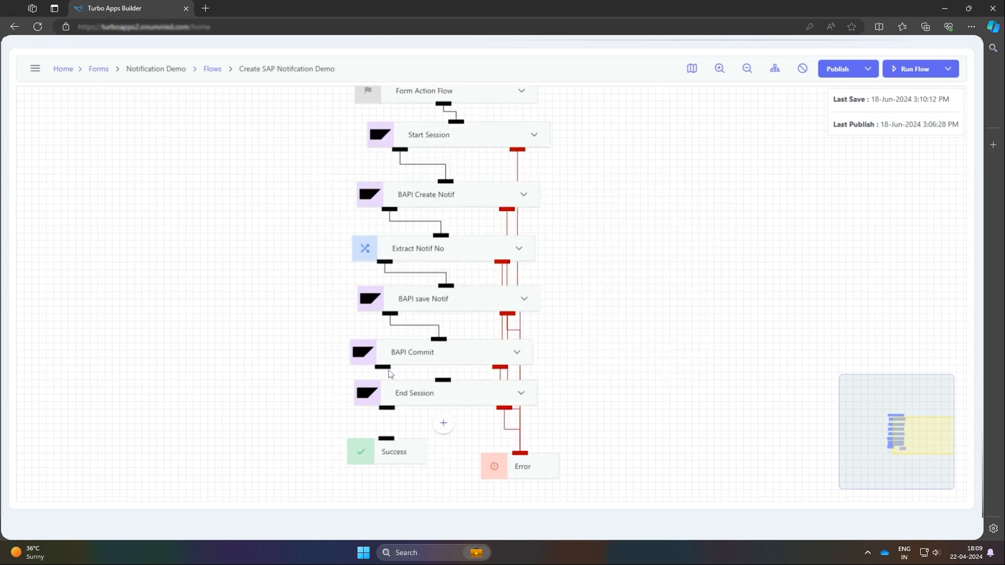
left_click_drag(383, 368, 444, 382)
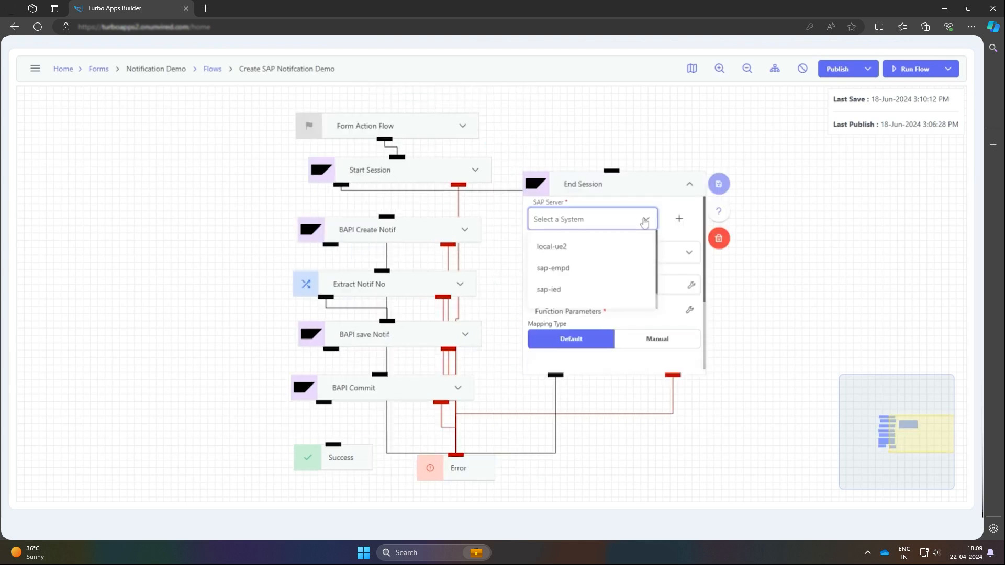
Set End Session to the SAP server ue2 and the RFC operation End Session, and save the node
scroll(587, 283, "down", 1)
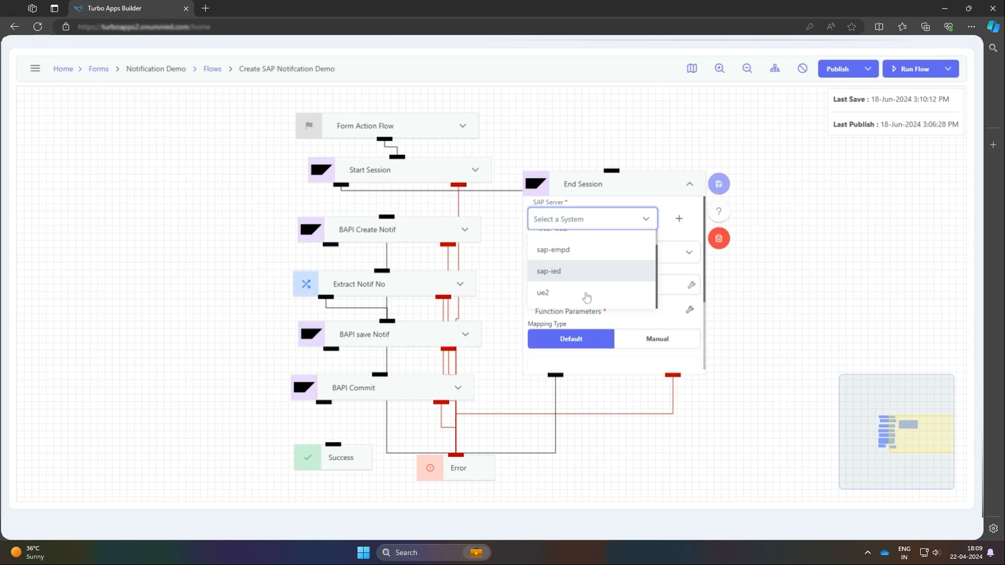
left_click(586, 293)
left_click(621, 261)
left_click(605, 317)
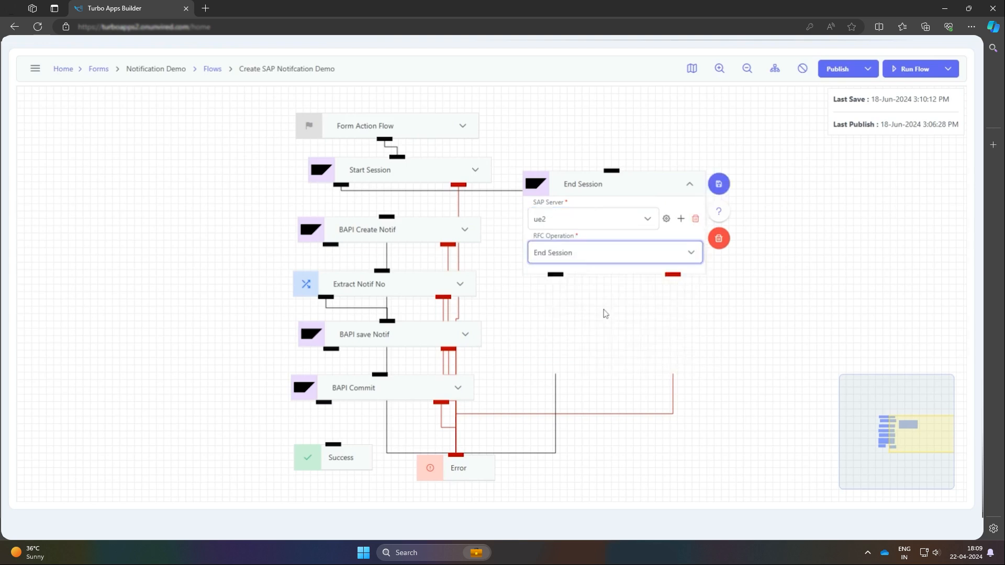
left_click(718, 186)
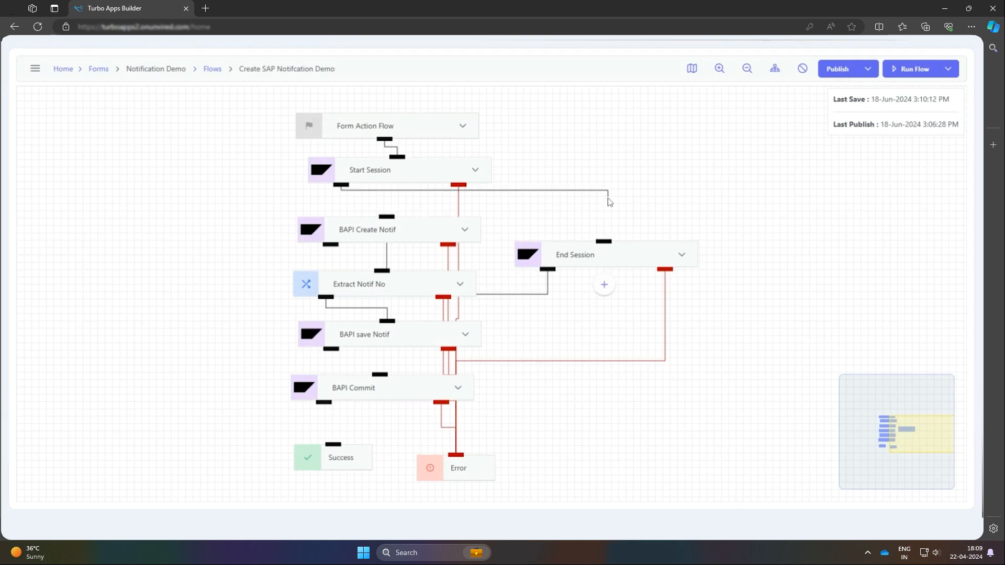
Connect End Session between BAPI Commit and Success, and automatically arrange the flow's nodes
left_click_drag(387, 408, 387, 437)
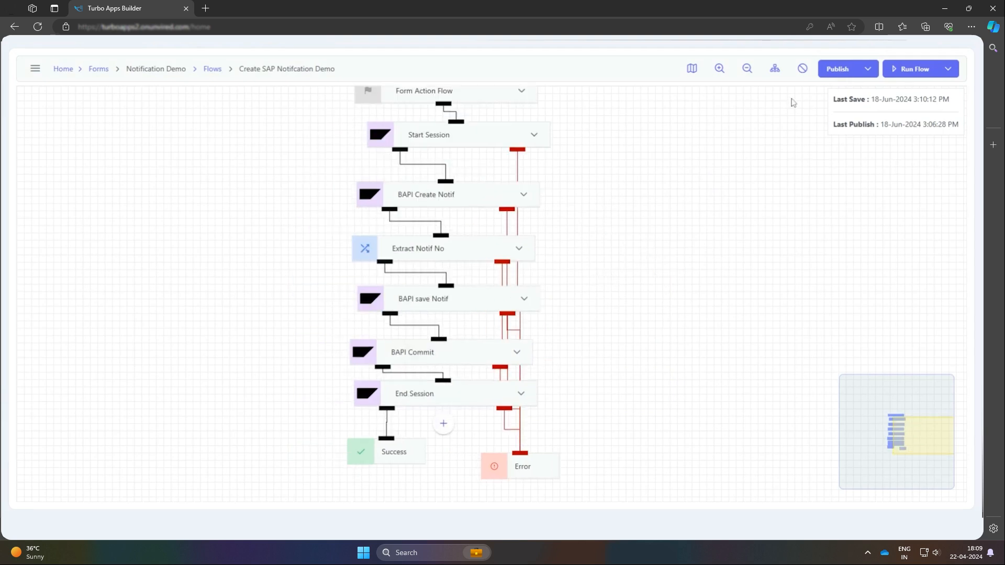
left_click(775, 70)
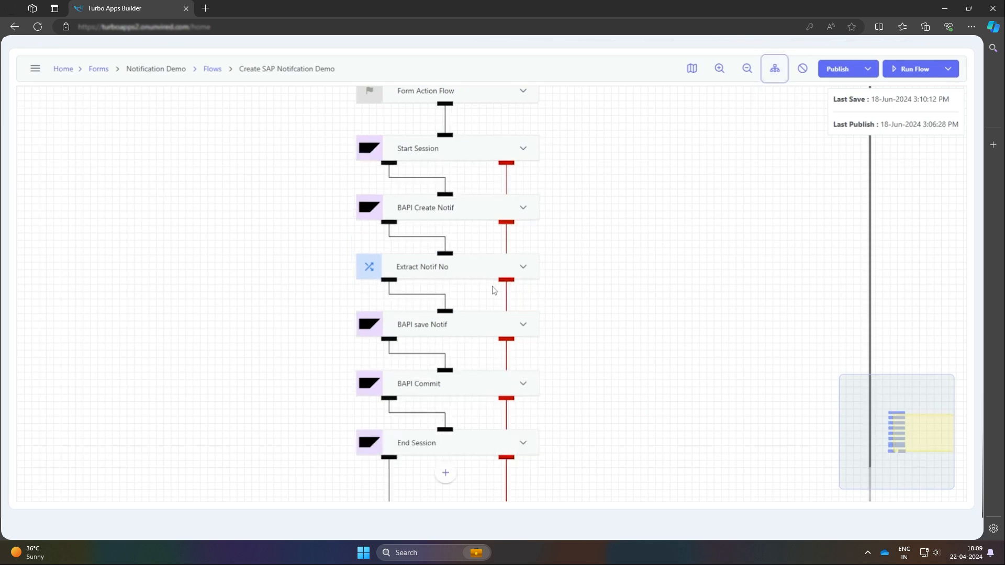
Publish the Create SAP Notification Demo flow and run it with the empty flow input
scroll(564, 369, "down", 1)
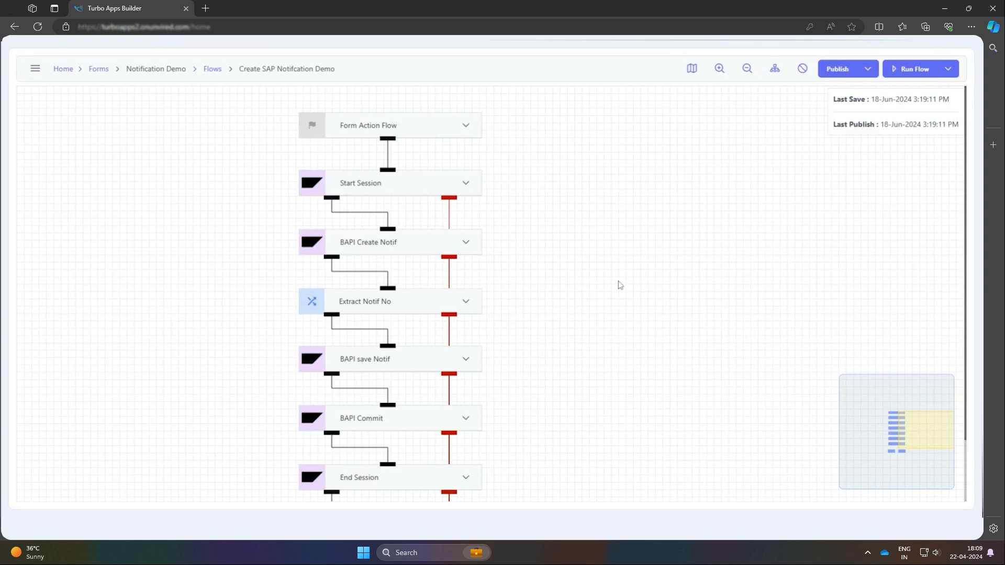
left_click(891, 70)
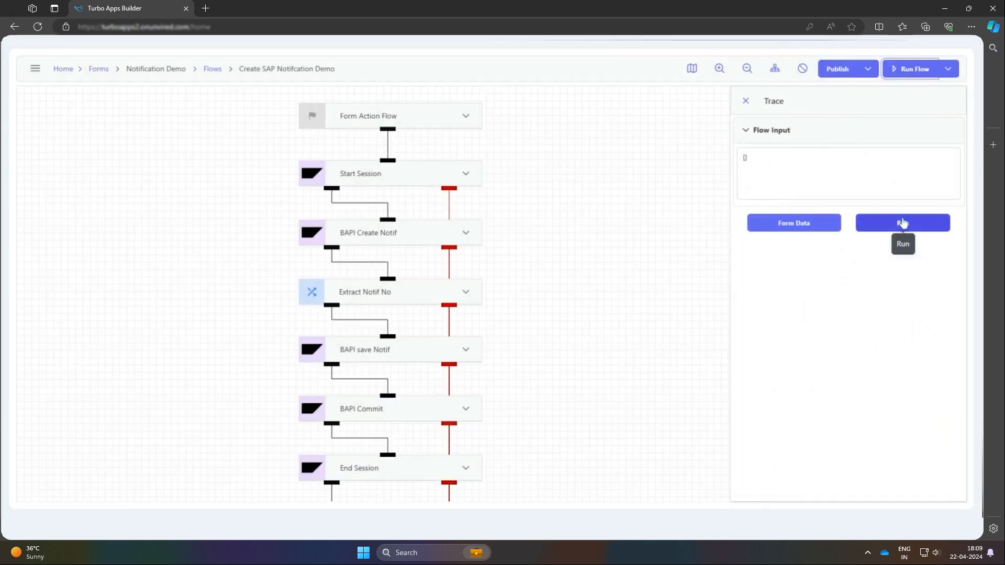
left_click(902, 222)
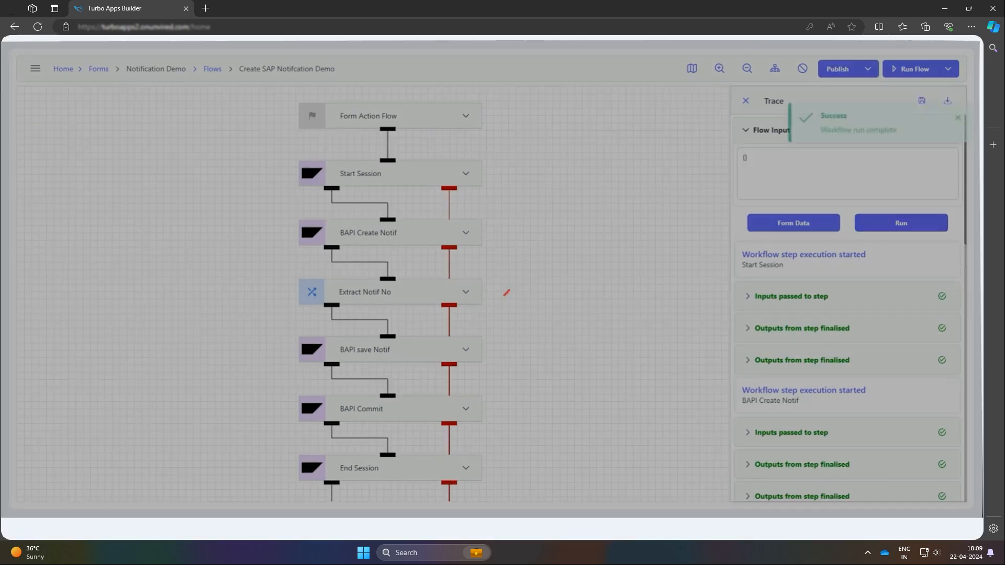
Examine the run trace and the finalised outputs of BAPI save Notif for the notification header fields and number
scroll(884, 293, "down", 1)
scroll(884, 293, "down", 5)
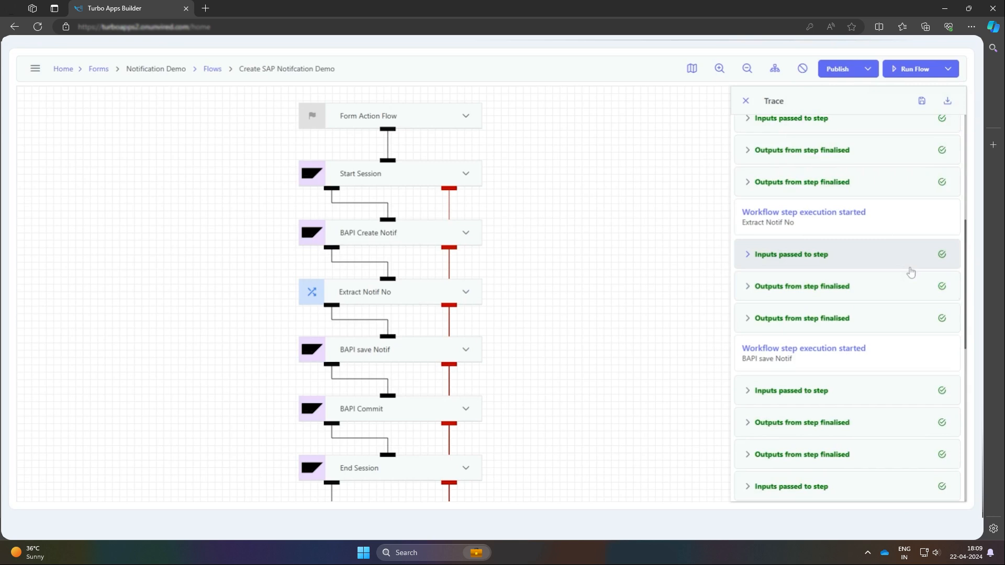
scroll(912, 272, "down", 3)
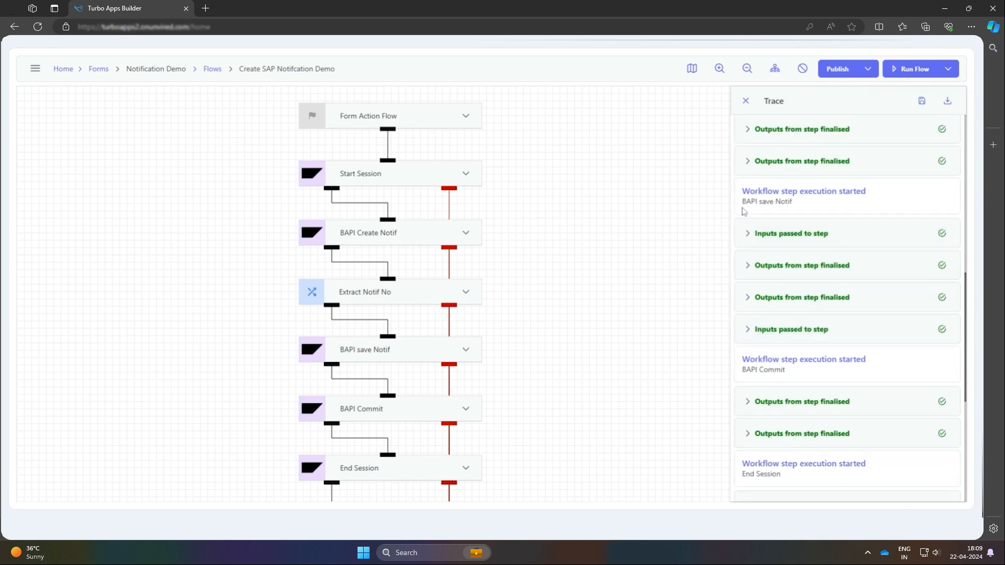
left_click_drag(743, 202, 838, 198)
left_click_drag(742, 190, 794, 209)
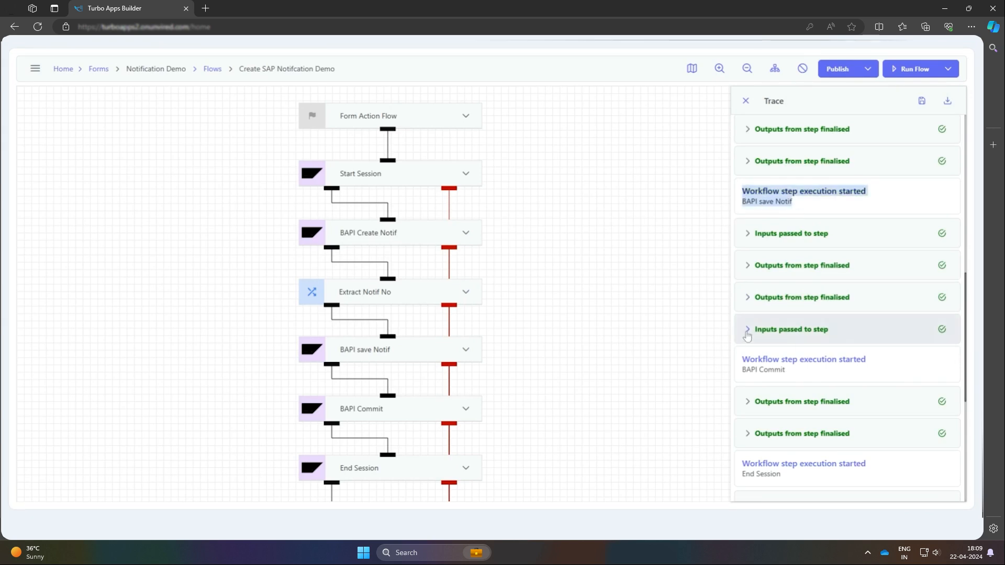
left_click(745, 297)
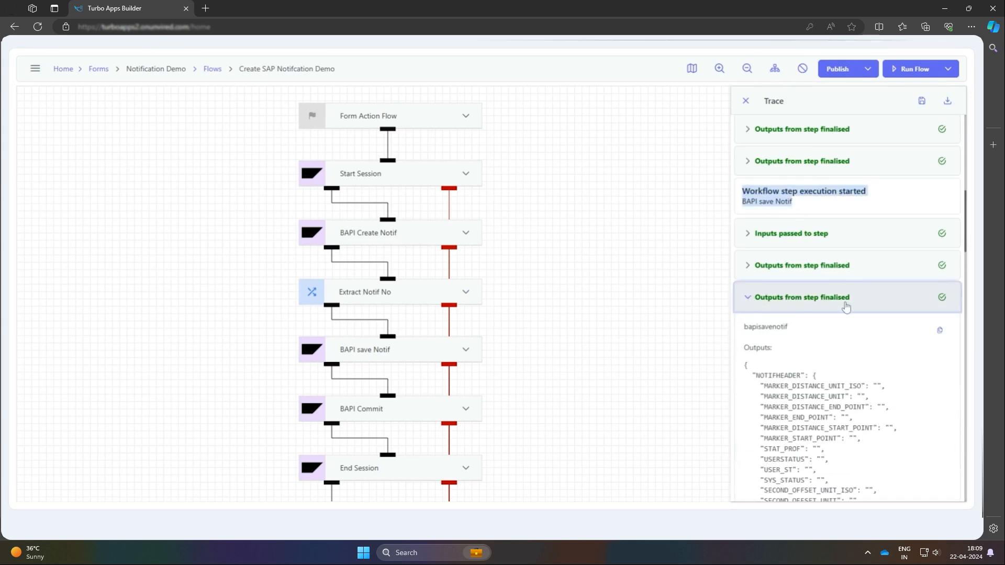
scroll(846, 307, "down", 5)
scroll(846, 308, "down", 16)
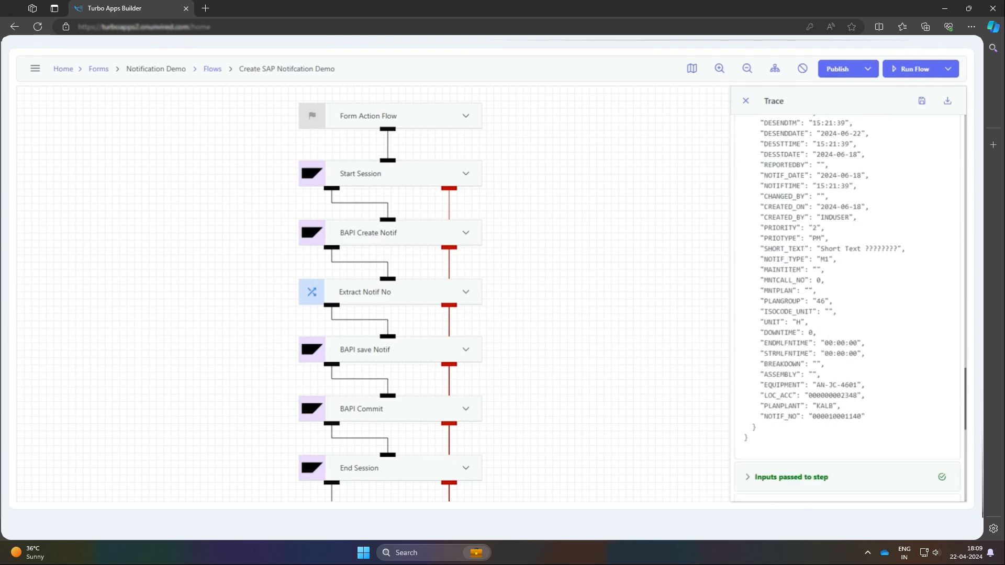
left_click_drag(761, 322, 865, 323)
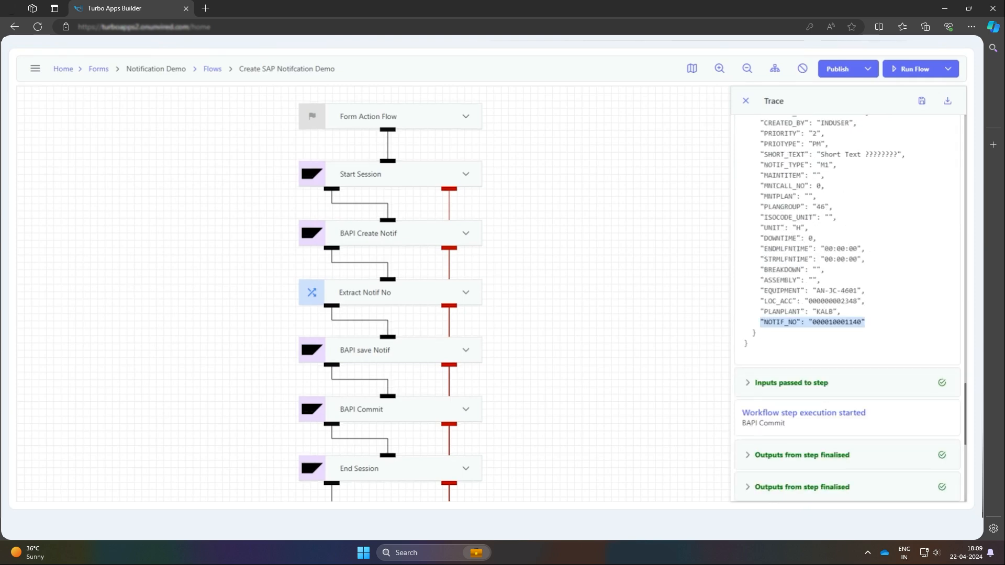
left_click(864, 323)
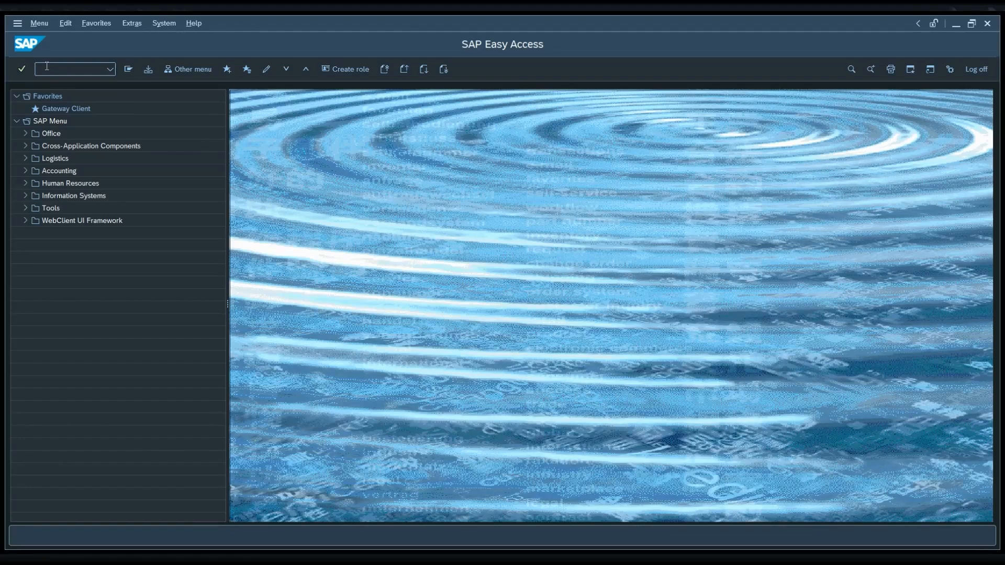
Switch to SAP, start transaction IW23 and display notification 10001140
type("IW23")
key("Return")
type("10001140")
key("Return")
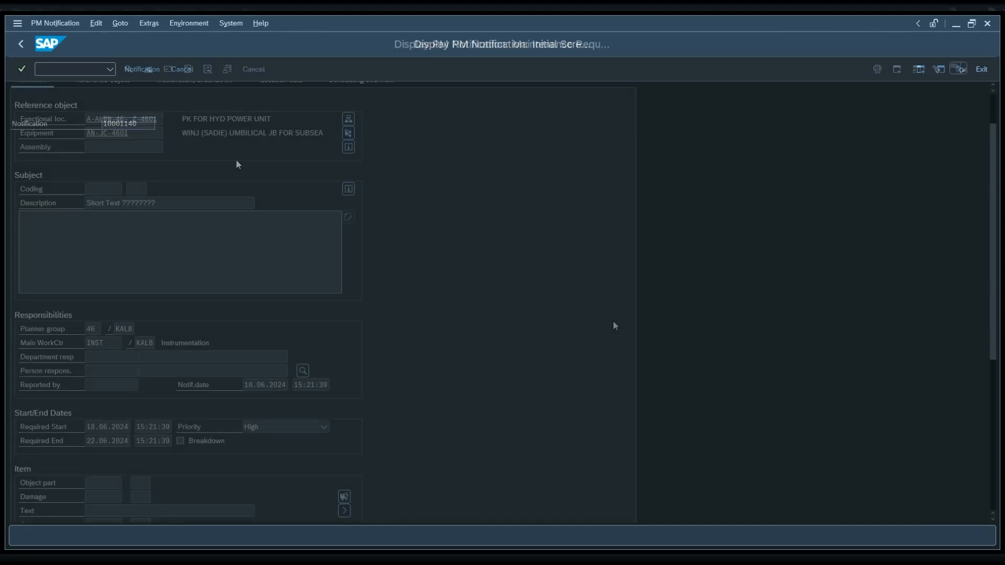
Review the displayed notification's reference object, description, responsibilities and start/end dates, and highlight its notification number
scroll(613, 320, "down", 3)
scroll(615, 325, "down", 1)
scroll(616, 323, "up", 5)
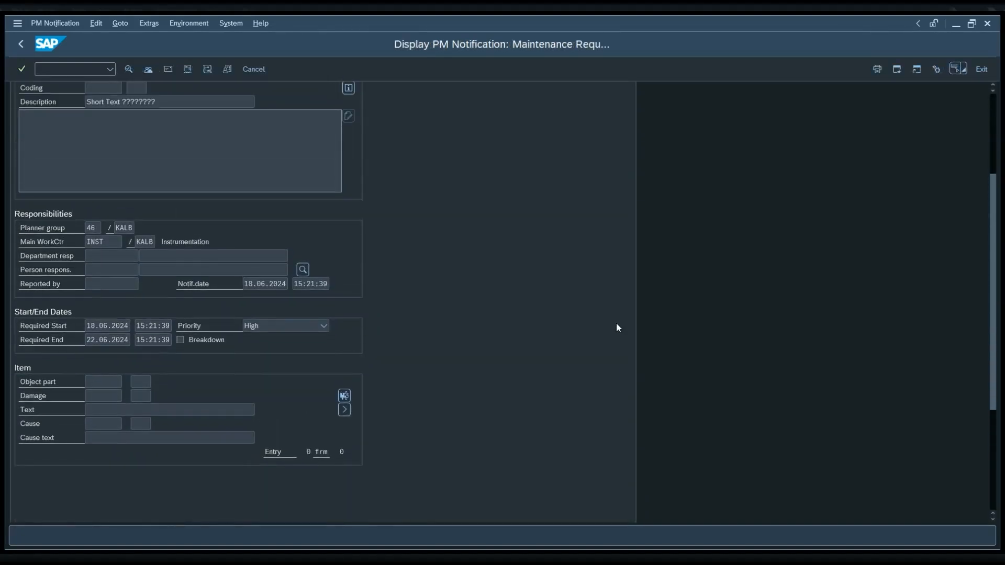
scroll(616, 322, "up", 1)
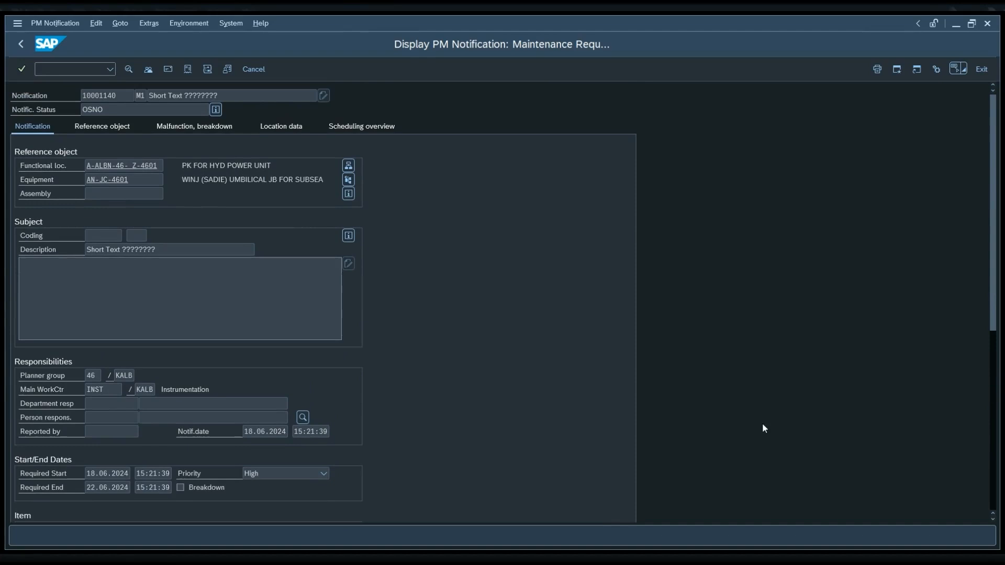
left_click(551, 561)
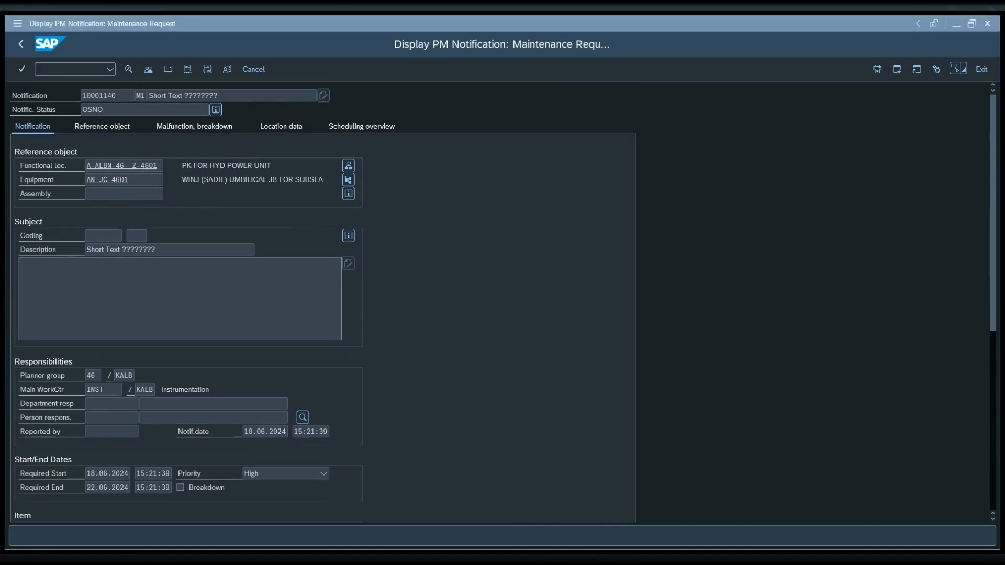
left_click(526, 294)
scroll(518, 299, "down", 2)
scroll(517, 299, "up", 2)
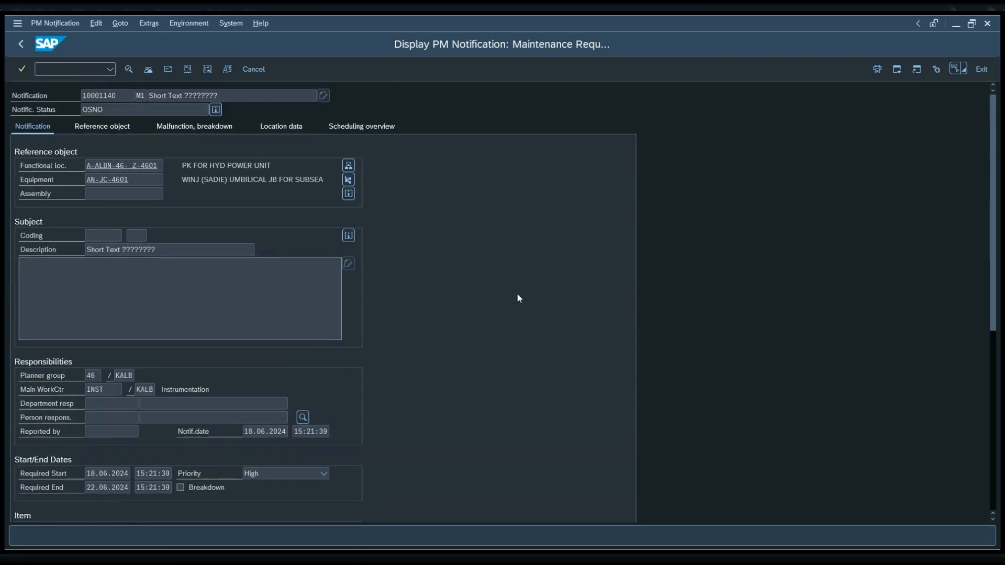
double_click(120, 92)
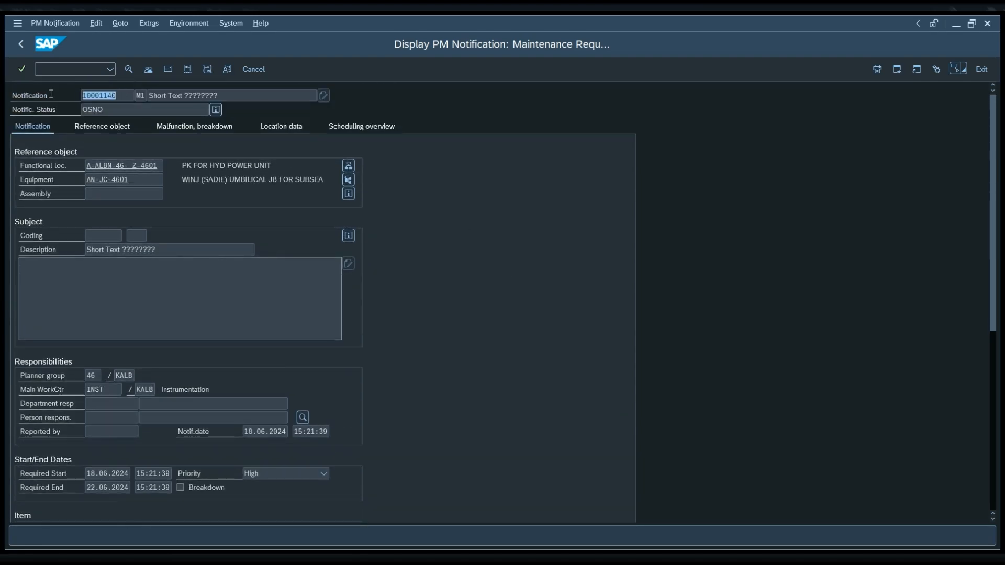